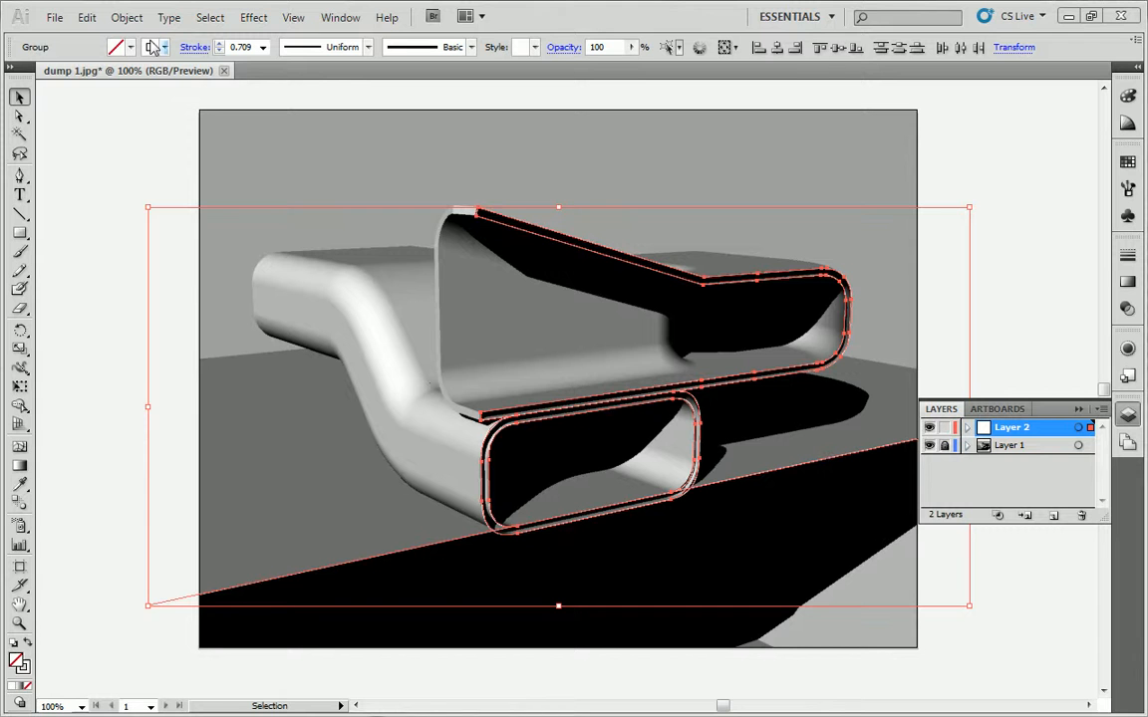
{"action": "left_click", "coordinate": [107, 174]}
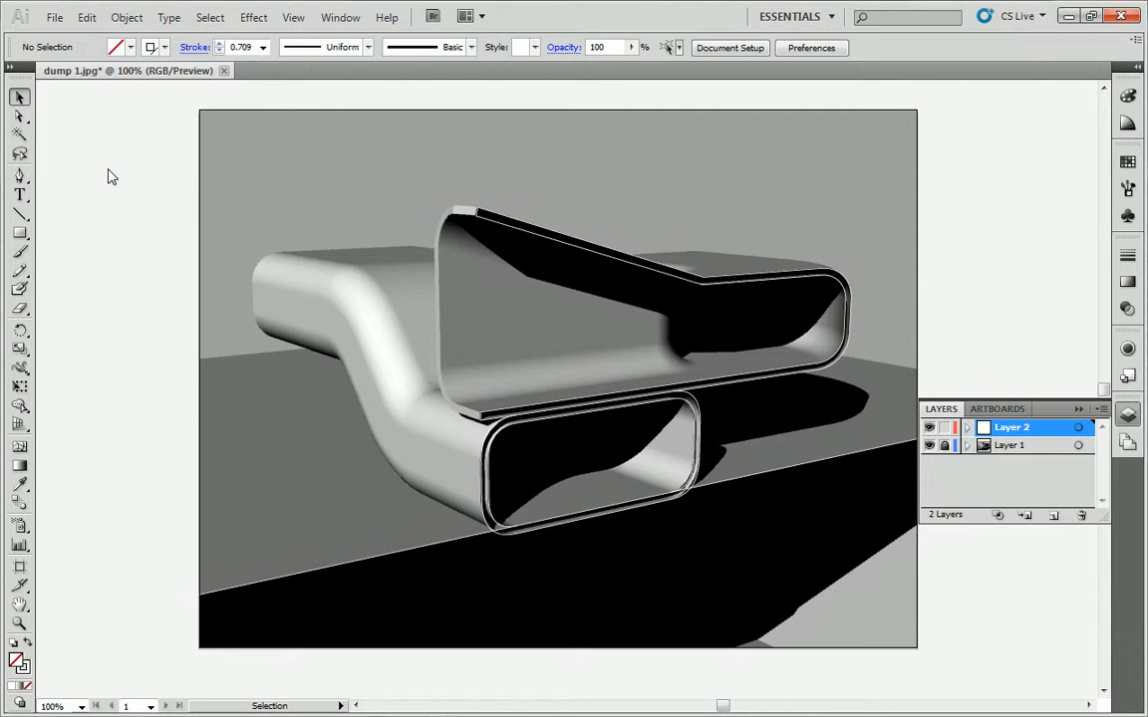
{"action": "left_click", "coordinate": [1082, 430]}
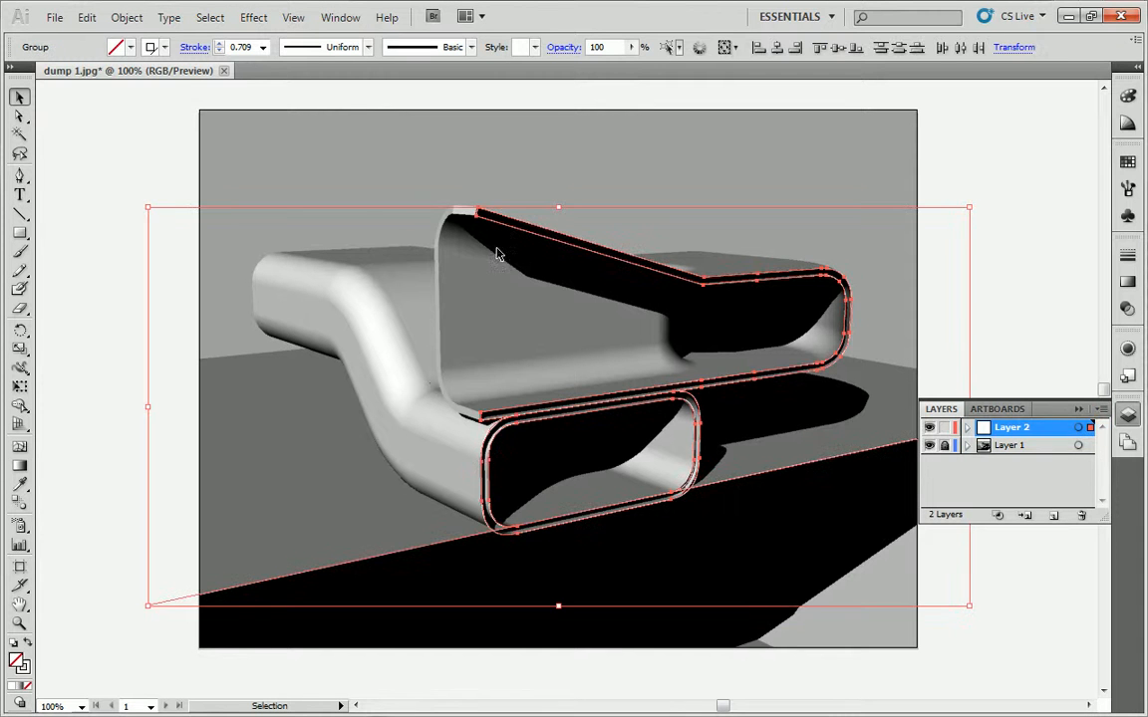
{"action": "left_click", "coordinate": [150, 47]}
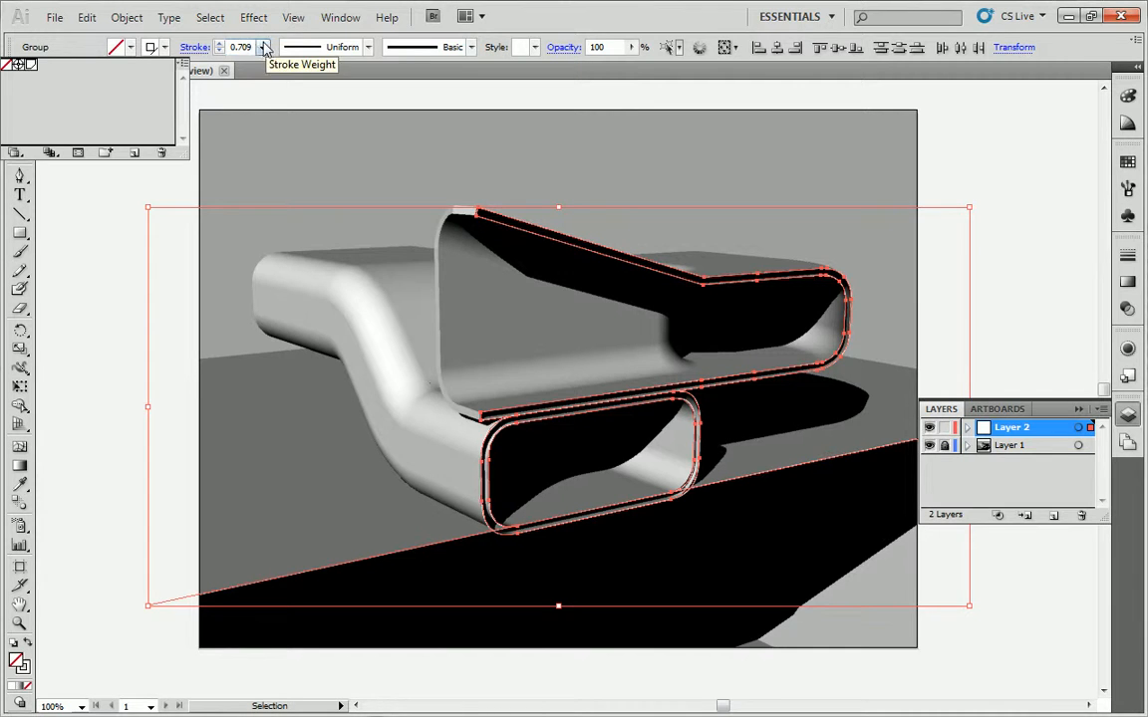
{"action": "left_click", "coordinate": [249, 46]}
{"action": "double_click", "coordinate": [253, 47]}
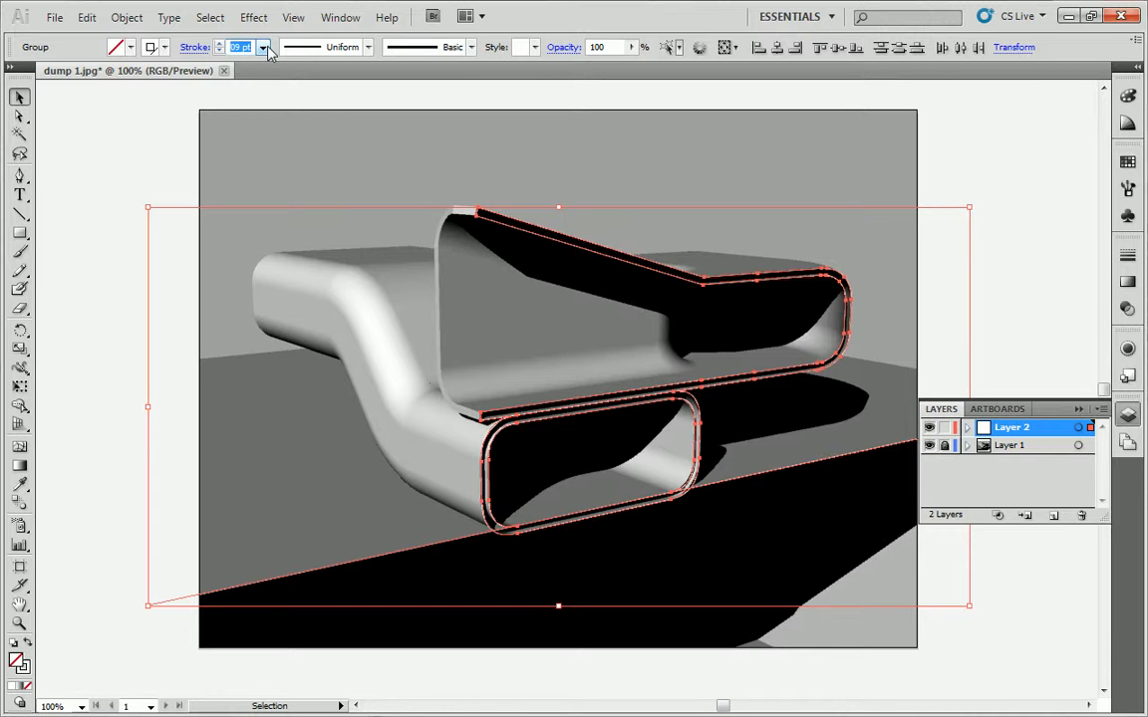
{"action": "left_click", "coordinate": [104, 150]}
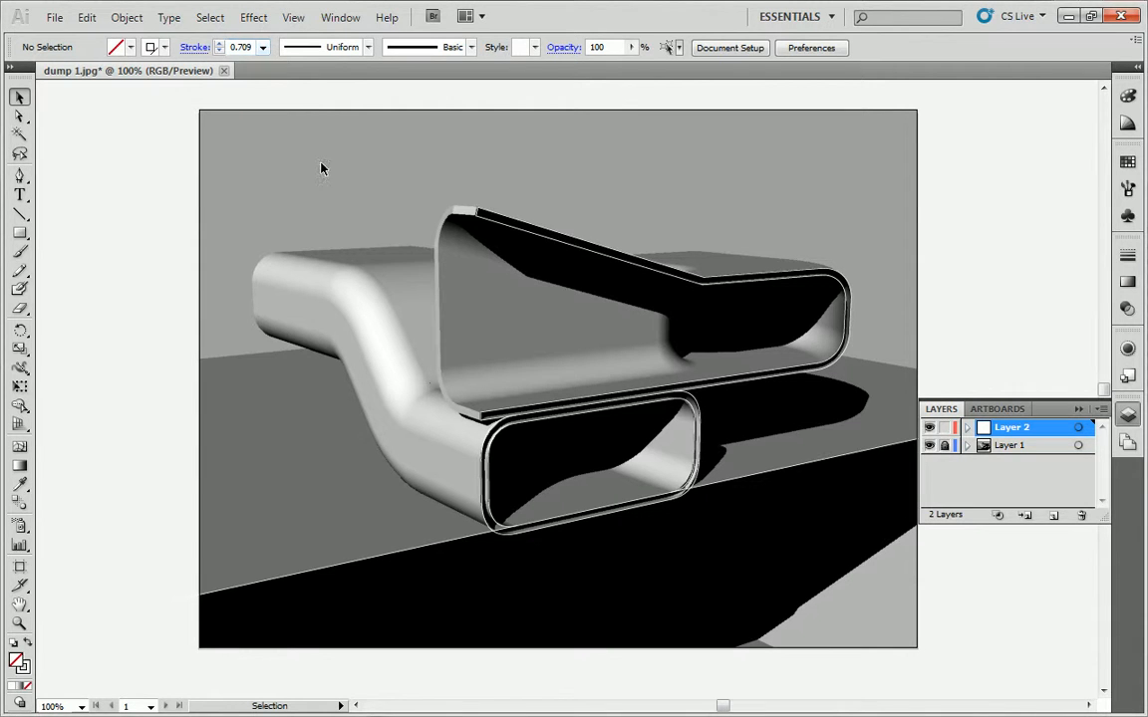
Set the stroke weight of all the linework on Layer 2 to 5 pt
{"action": "left_click", "coordinate": [1092, 428]}
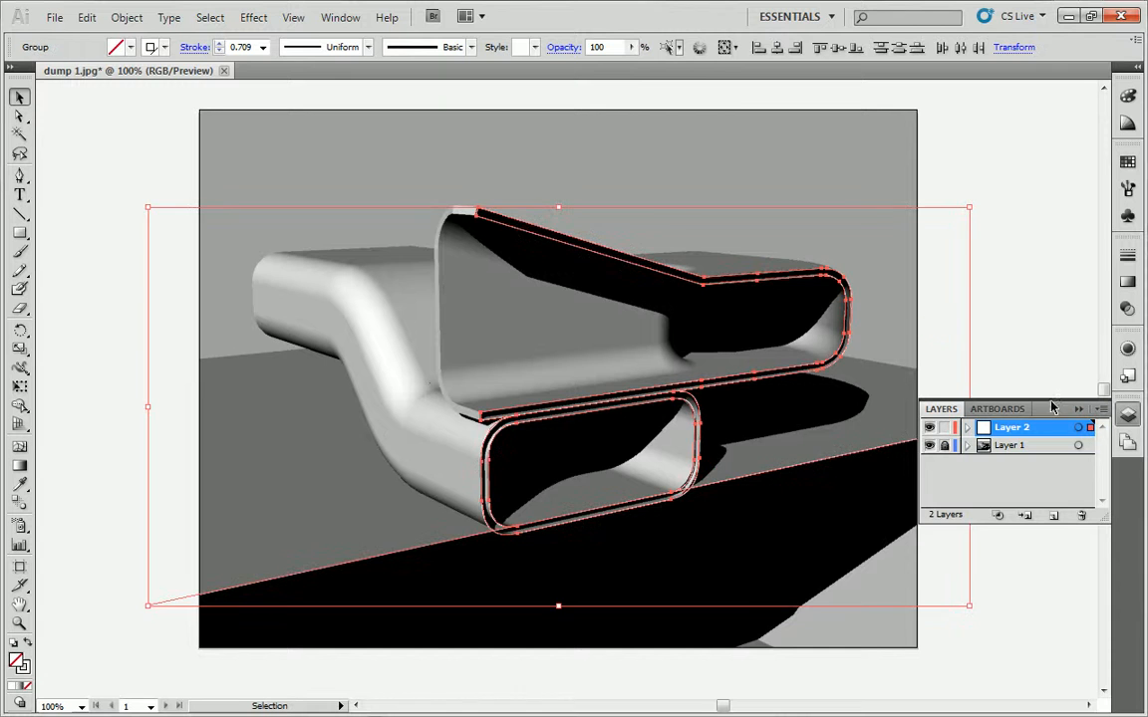
{"action": "left_click", "coordinate": [265, 47]}
{"action": "left_click", "coordinate": [221, 145]}
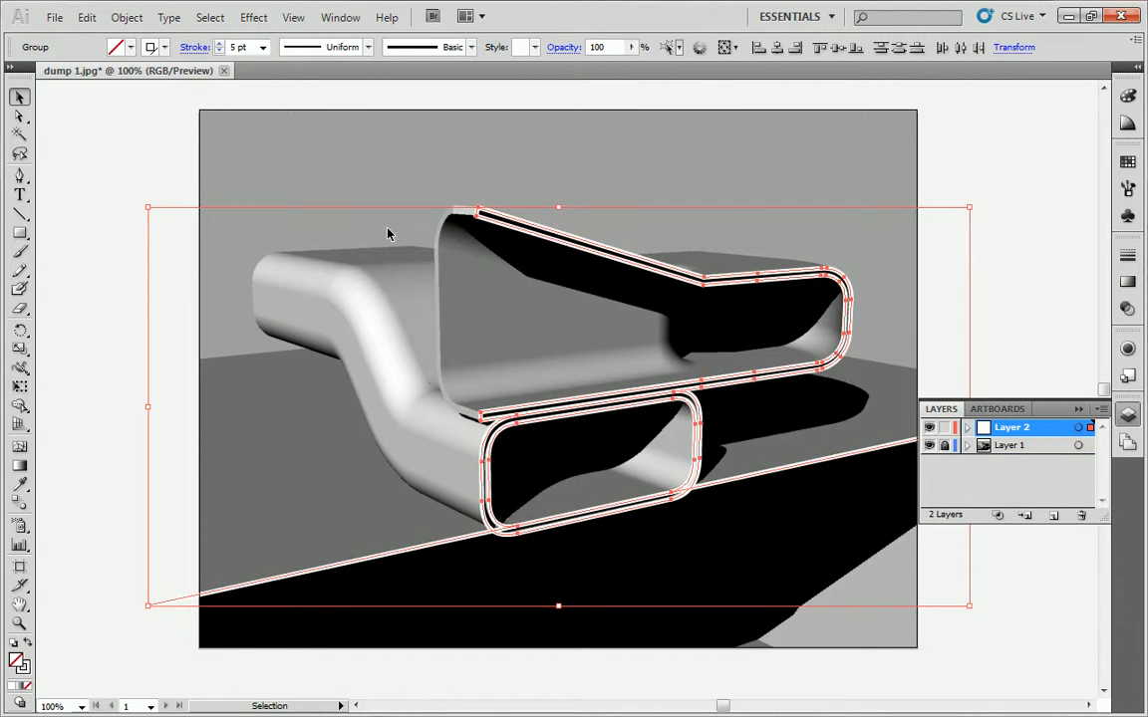
{"action": "left_click", "coordinate": [181, 165]}
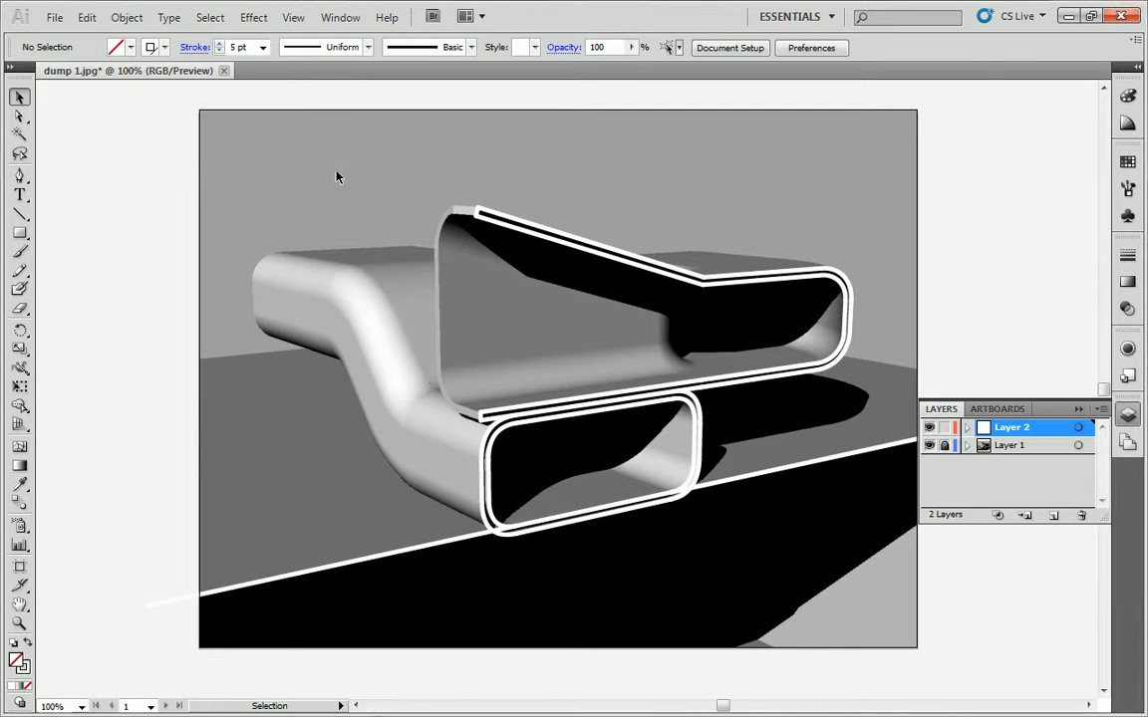
Set the stroke weight of all the Layer 2 linework to 1 pt
{"action": "left_click", "coordinate": [1084, 427]}
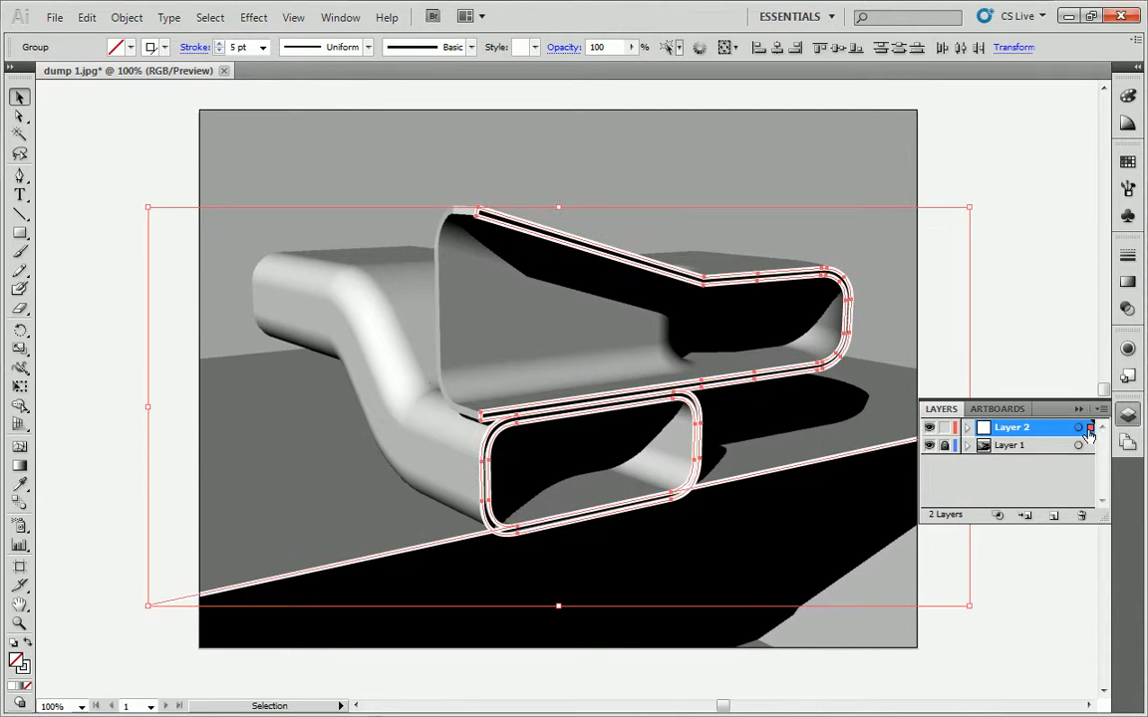
{"action": "left_click", "coordinate": [263, 48]}
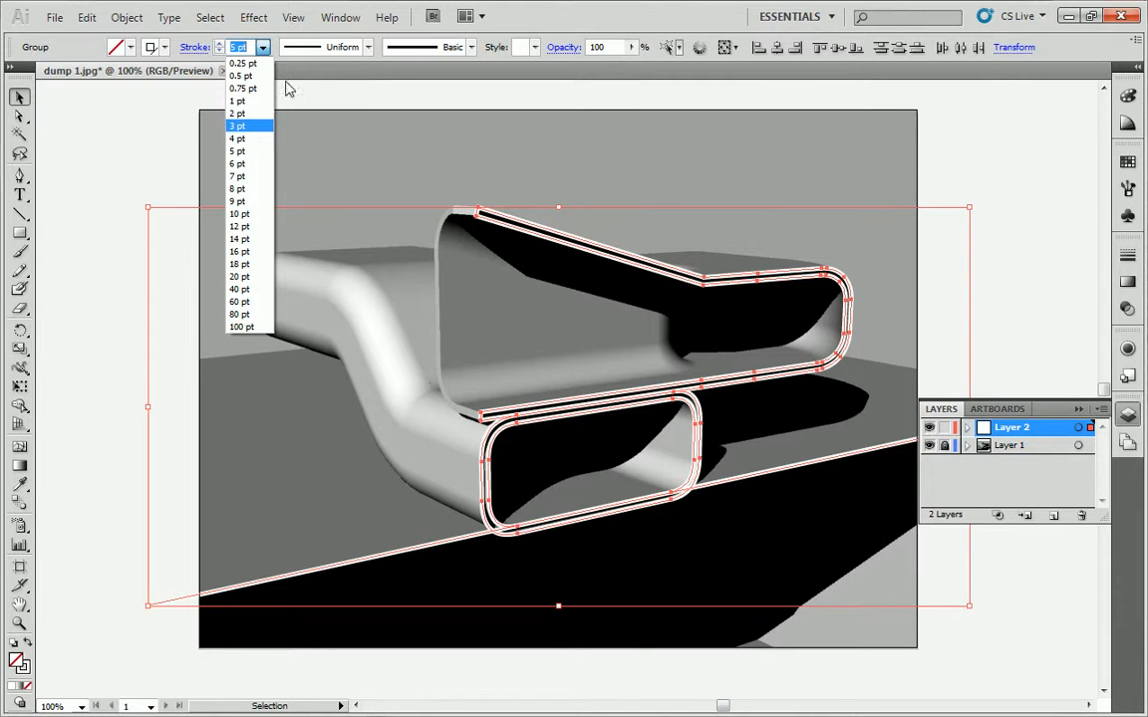
{"action": "left_click", "coordinate": [236, 101]}
{"action": "left_click", "coordinate": [942, 328]}
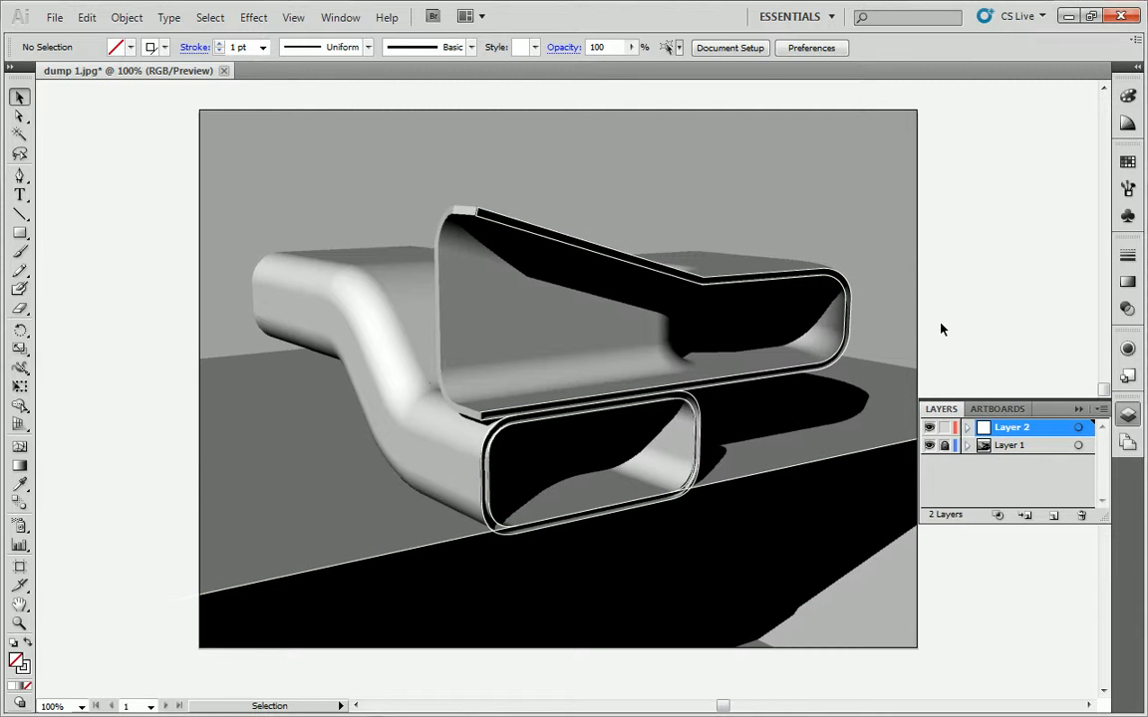
Convert all the Layer 2 linework into a Live Paint group, then deselect it
{"action": "left_click", "coordinate": [1088, 428]}
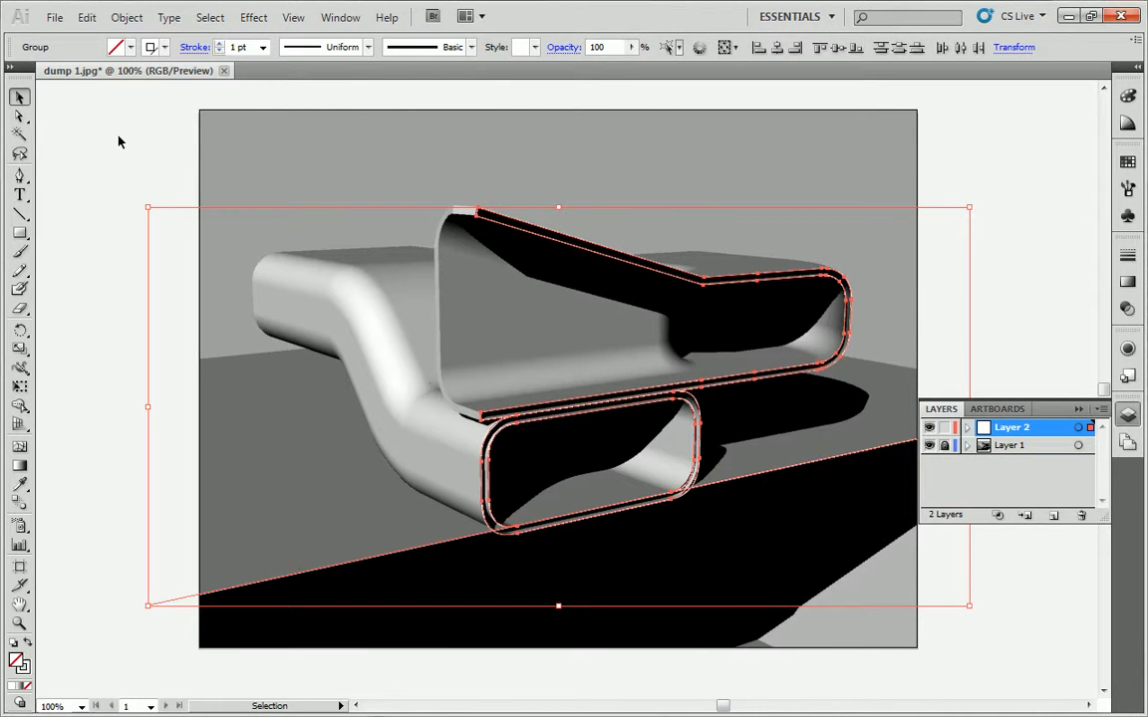
{"action": "left_click", "coordinate": [130, 18]}
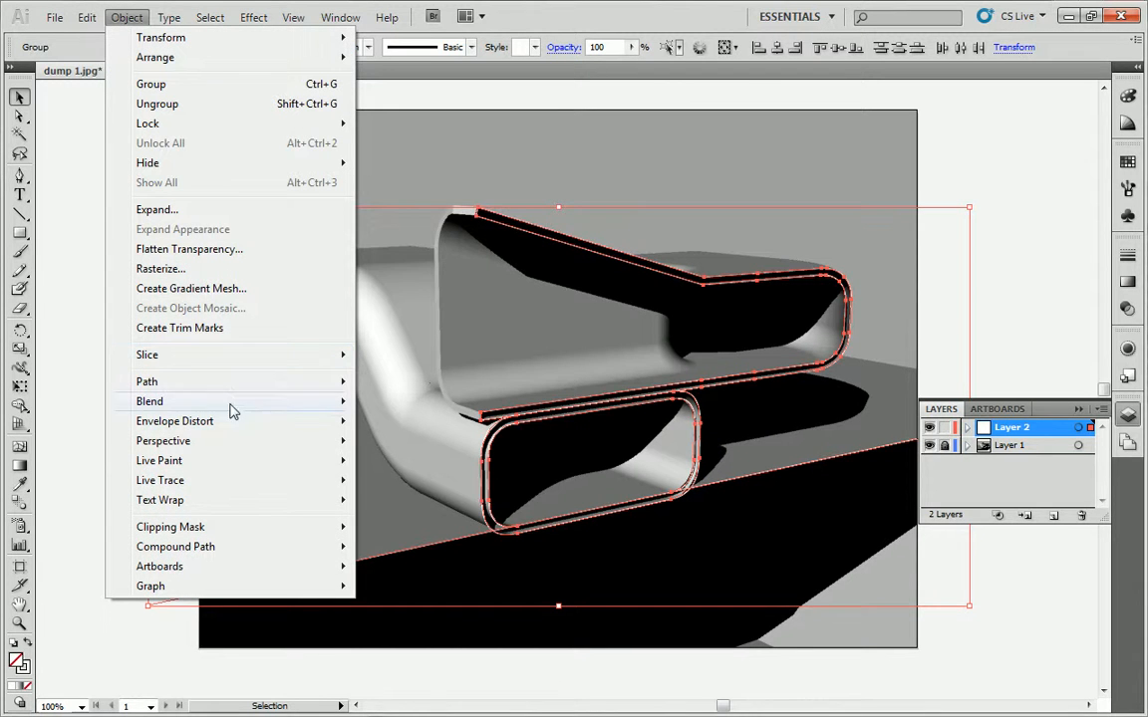
{"action": "mouse_move", "coordinate": [235, 464]}
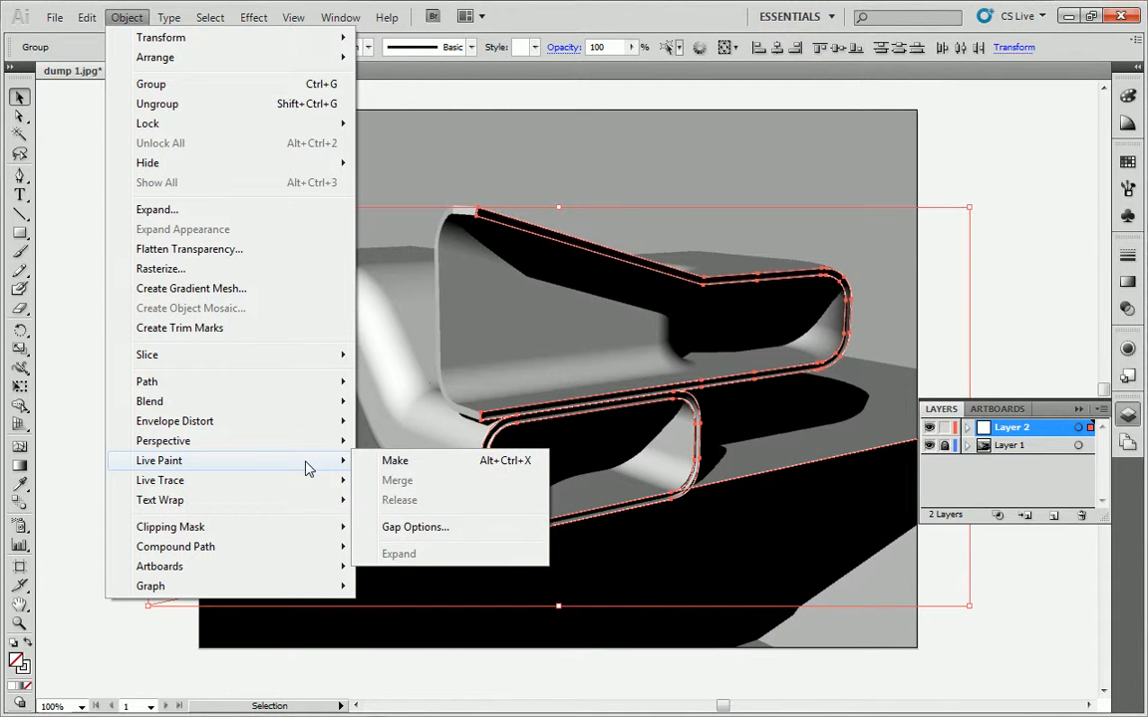
{"action": "left_click", "coordinate": [389, 462]}
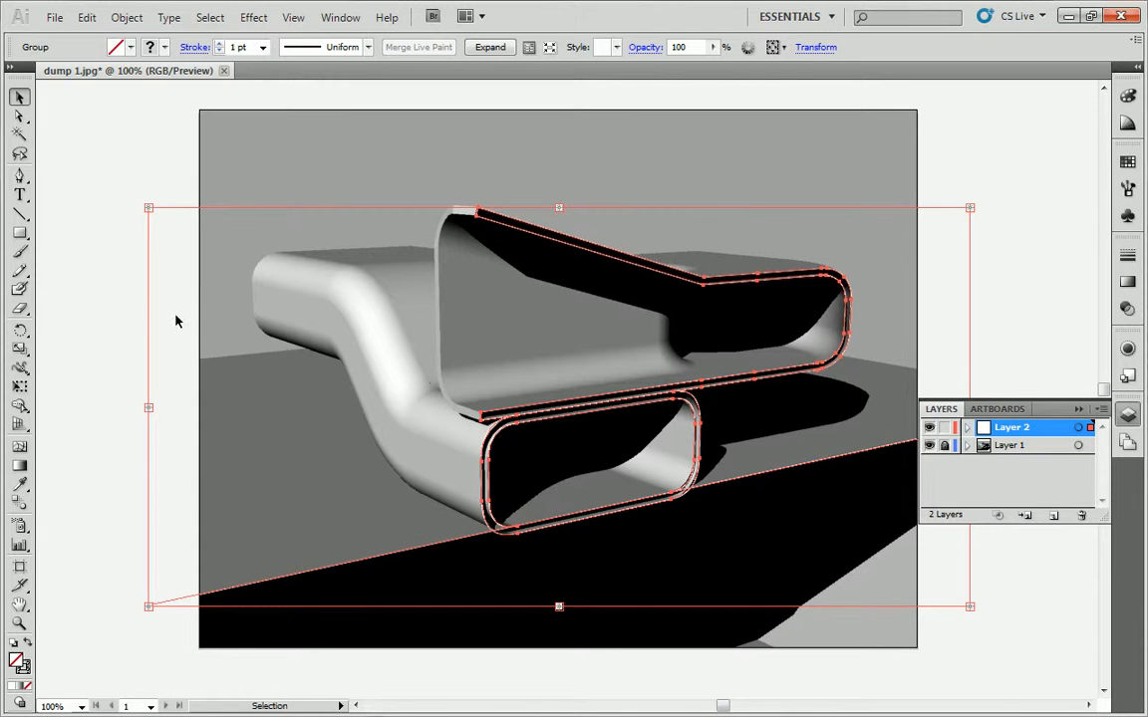
{"action": "key", "text": "k"}
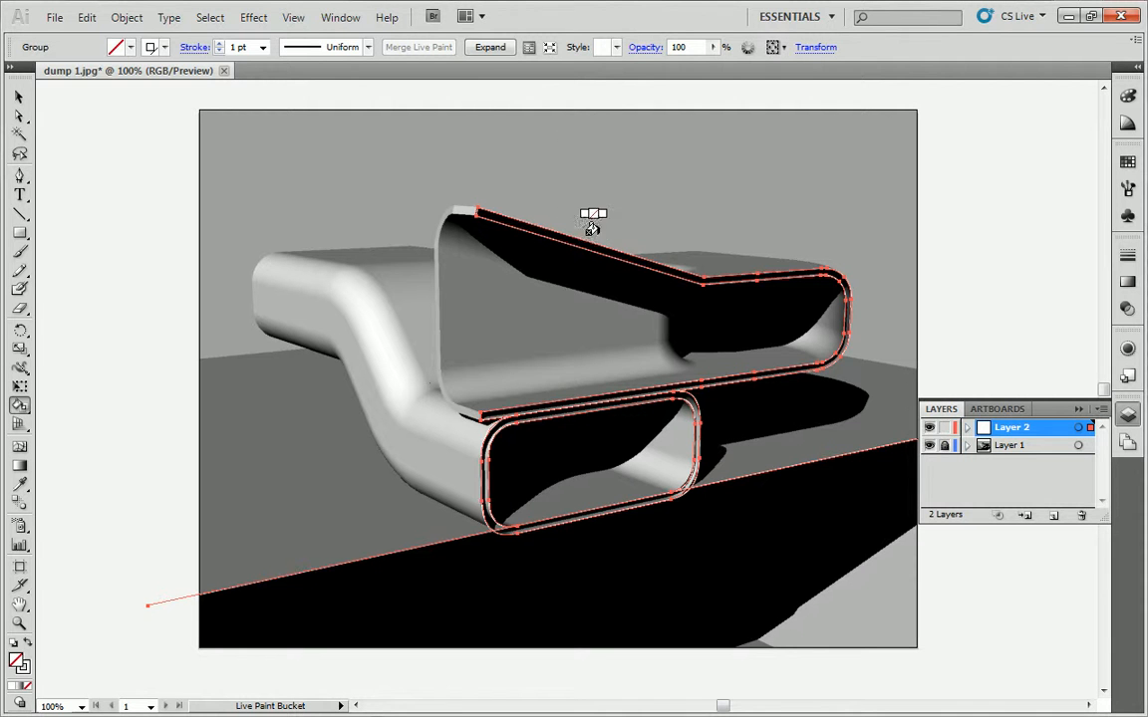
{"action": "left_click", "coordinate": [20, 97]}
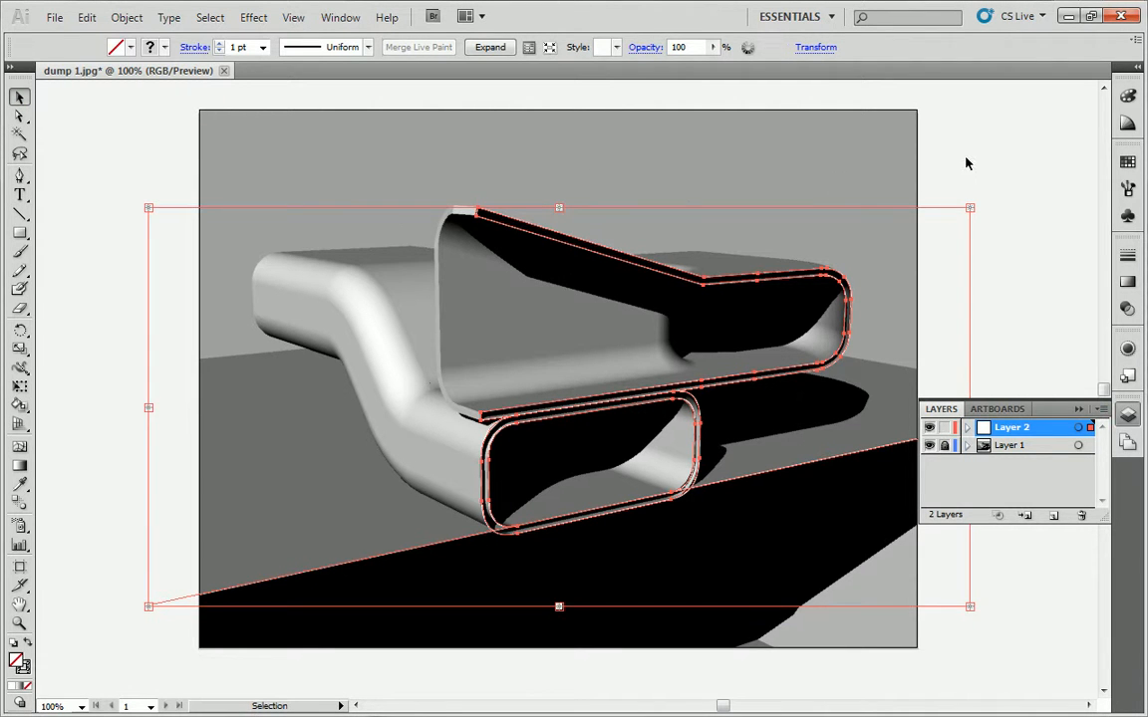
{"action": "left_click", "coordinate": [689, 244]}
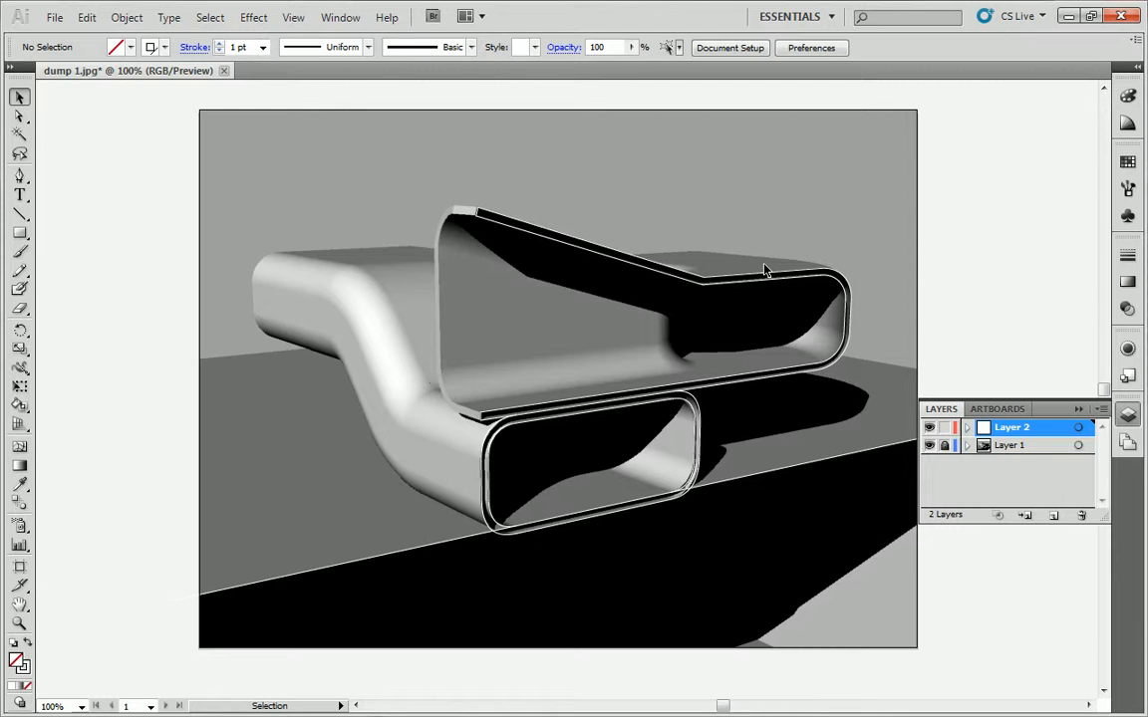
Fill the frame bands around the upper and lower openings with white using the Live Paint Bucket
{"action": "left_click", "coordinate": [809, 272]}
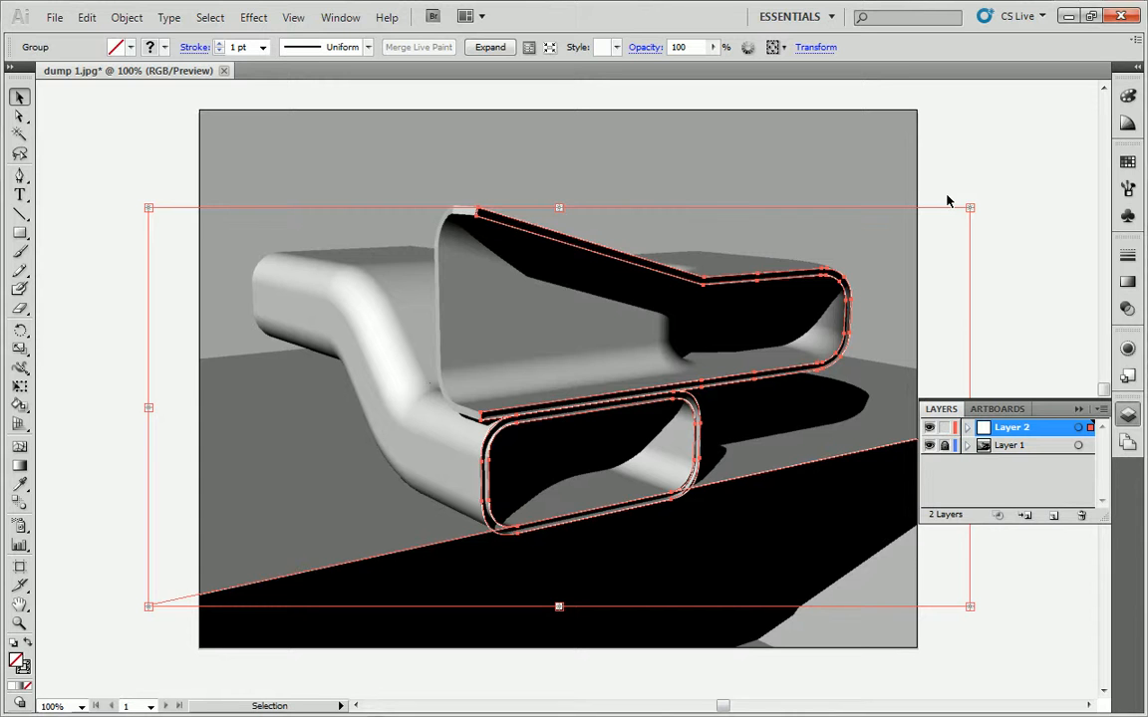
{"action": "key", "text": "k"}
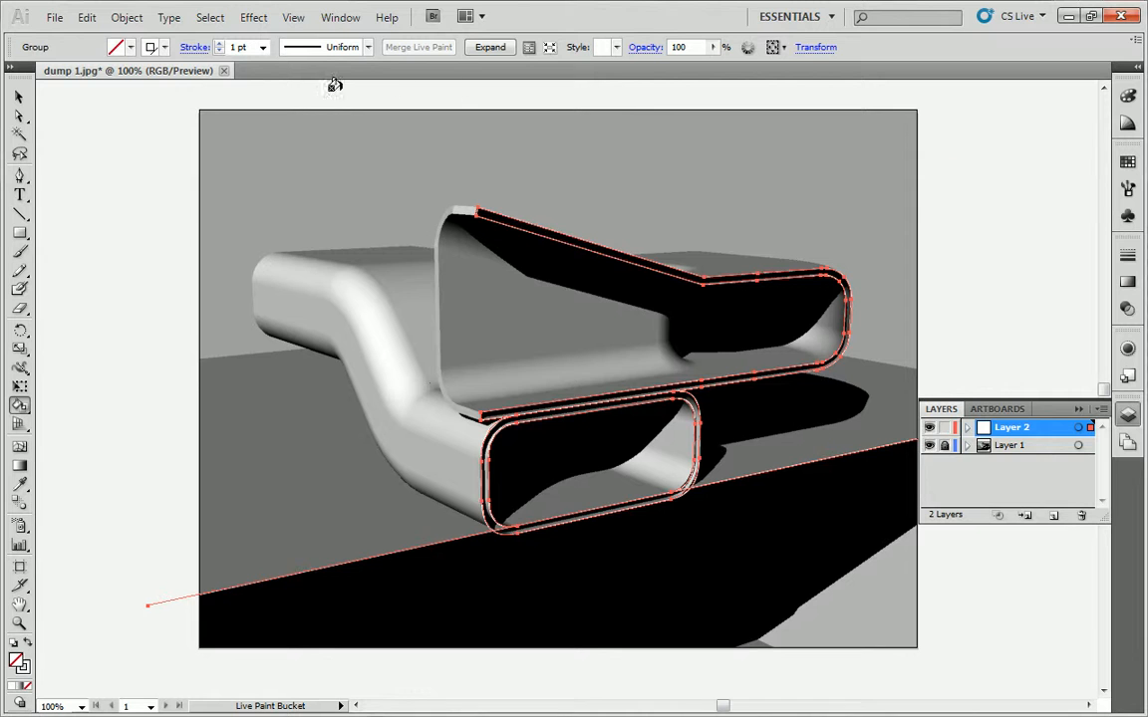
{"action": "left_click", "coordinate": [130, 47]}
{"action": "left_click", "coordinate": [32, 65]}
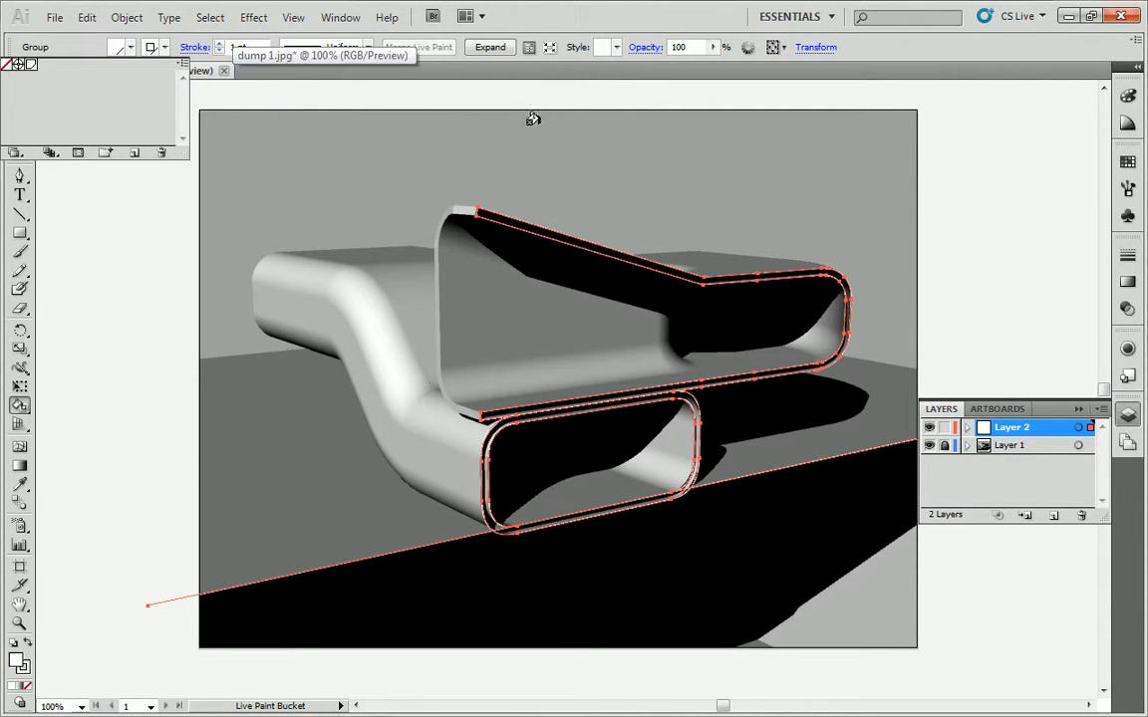
{"action": "left_click", "coordinate": [541, 82]}
{"action": "left_click", "coordinate": [532, 227]}
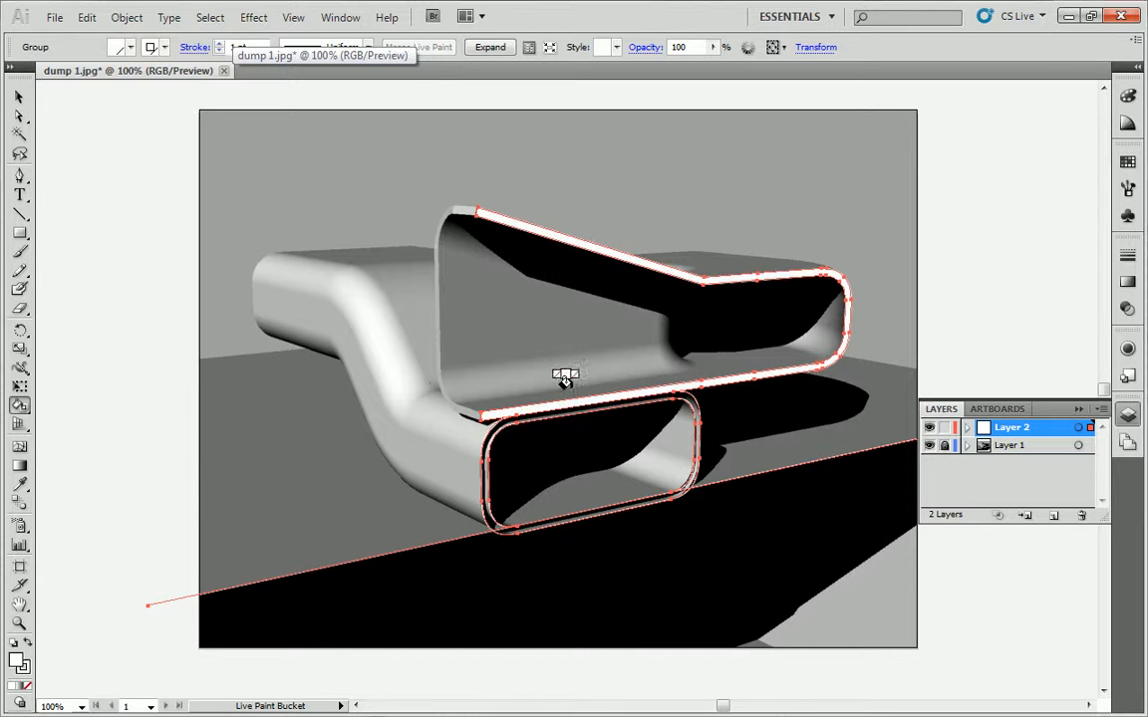
{"action": "left_click", "coordinate": [552, 407]}
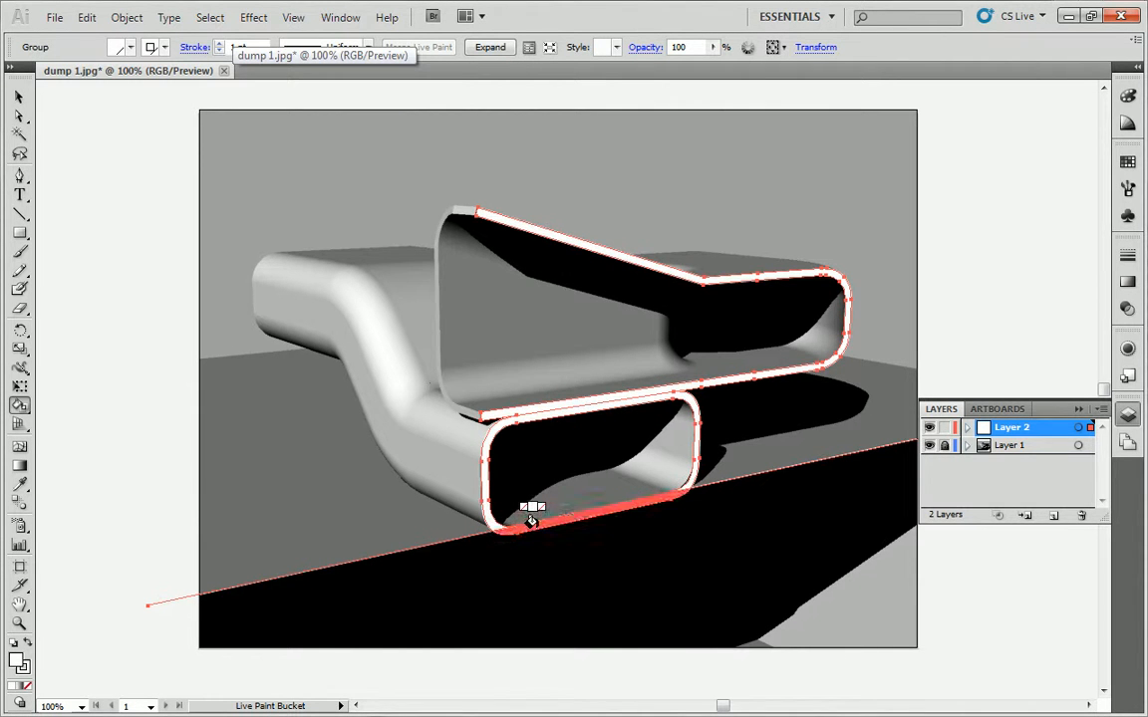
{"action": "left_click", "coordinate": [19, 97]}
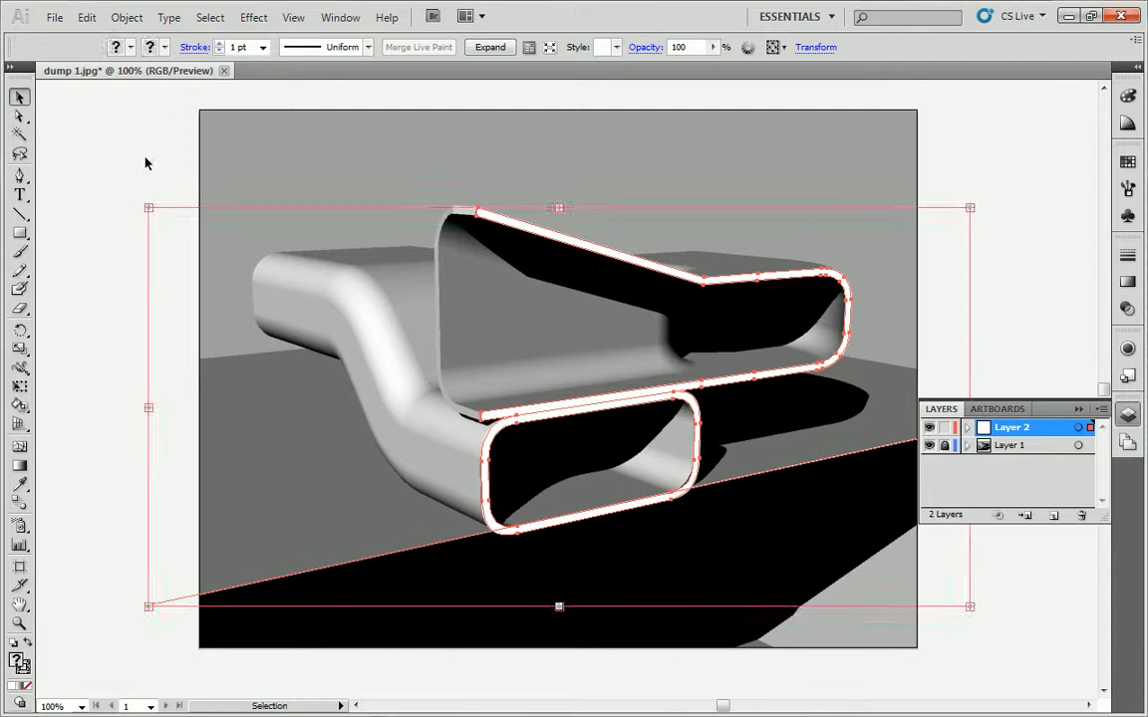
{"action": "left_click", "coordinate": [146, 166]}
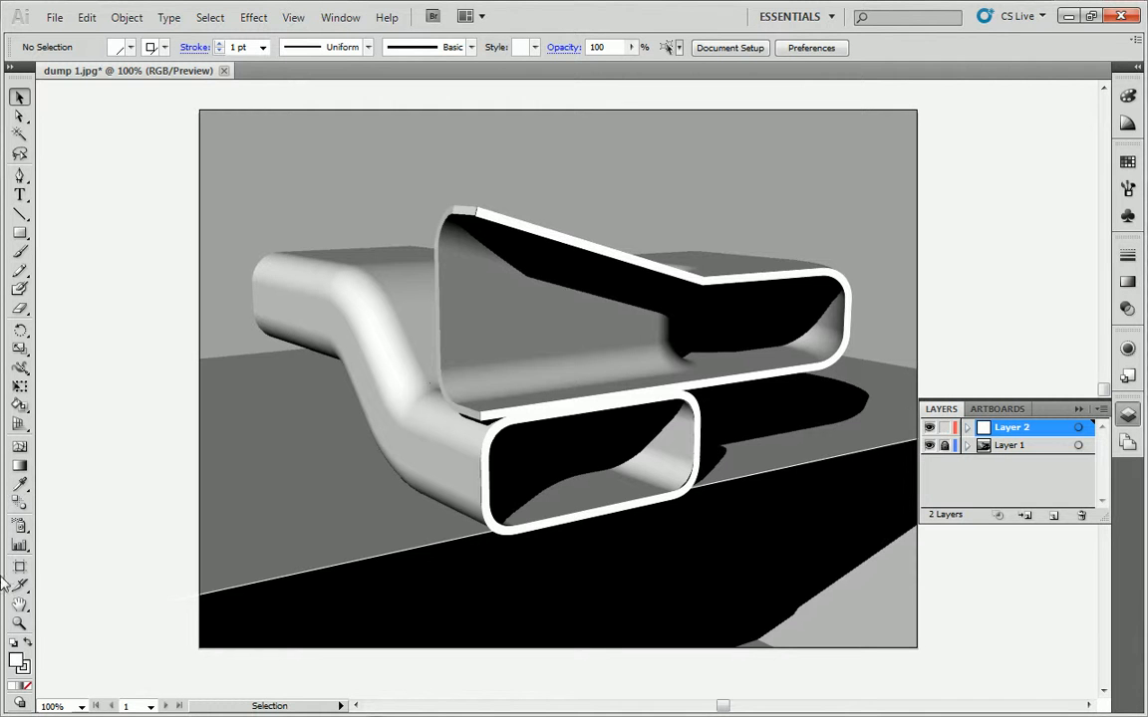
Undo the white frame fills and the Live Paint conversion of the Layer 2 linework
{"action": "left_click", "coordinate": [19, 623]}
{"action": "left_click", "coordinate": [569, 467]}
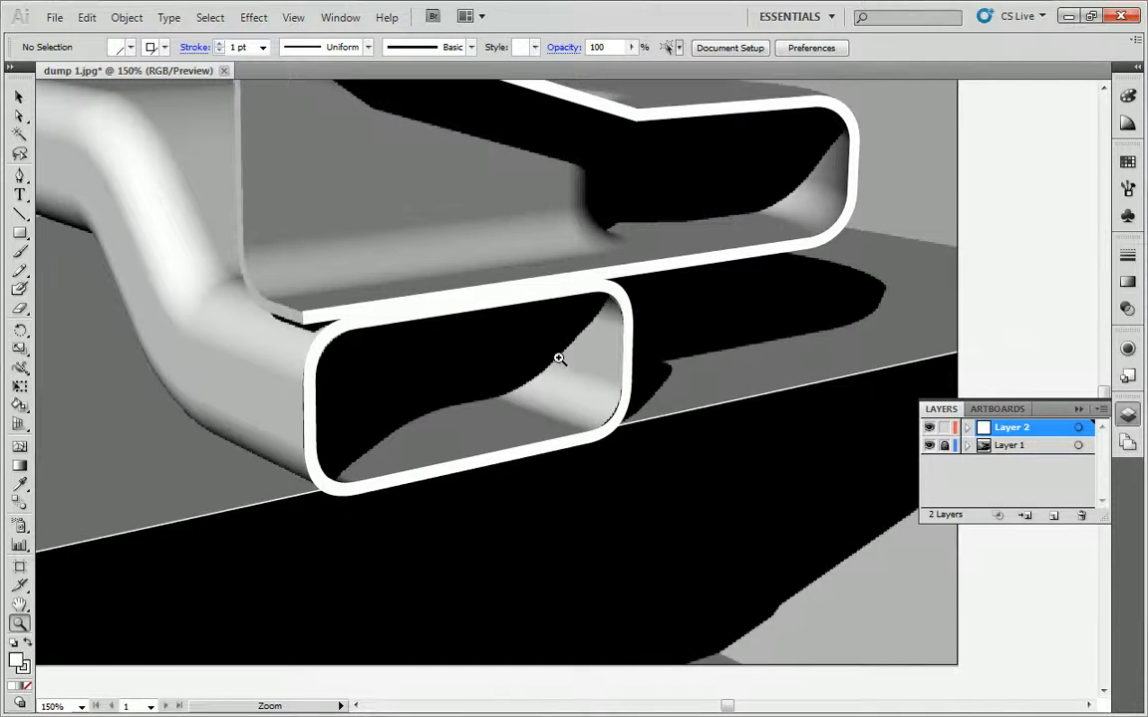
{"action": "scroll", "coordinate": [549, 384], "scroll_direction": "up", "scroll_amount": 2}
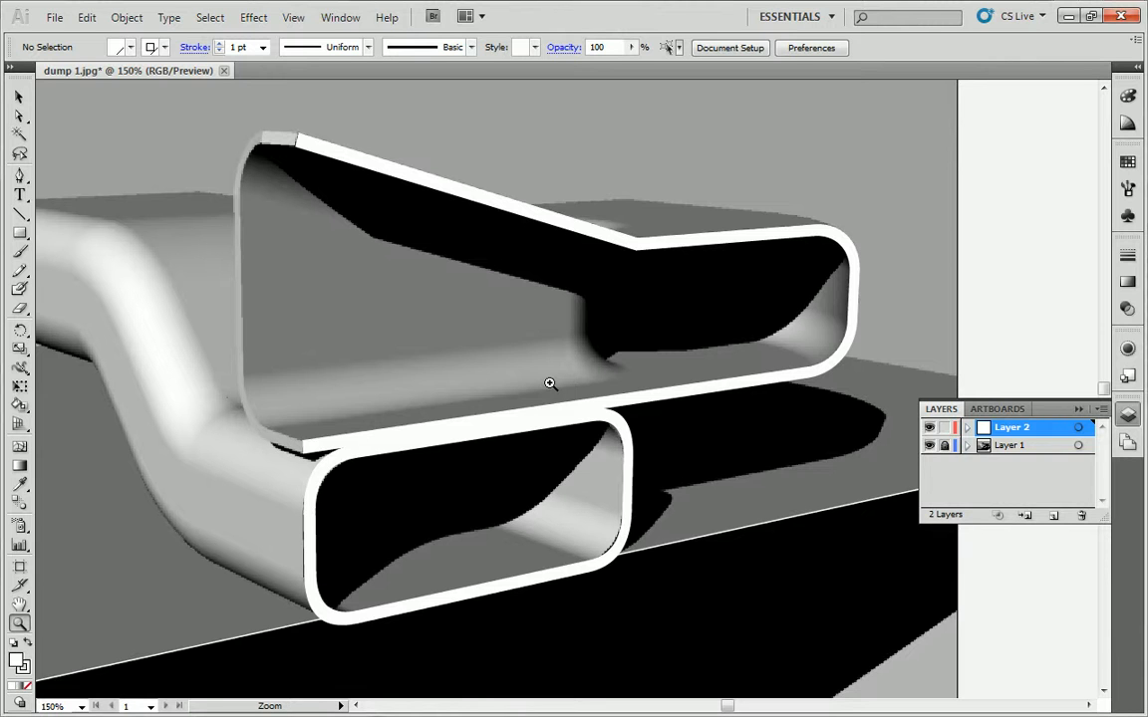
{"action": "key", "text": "ctrl+a"}
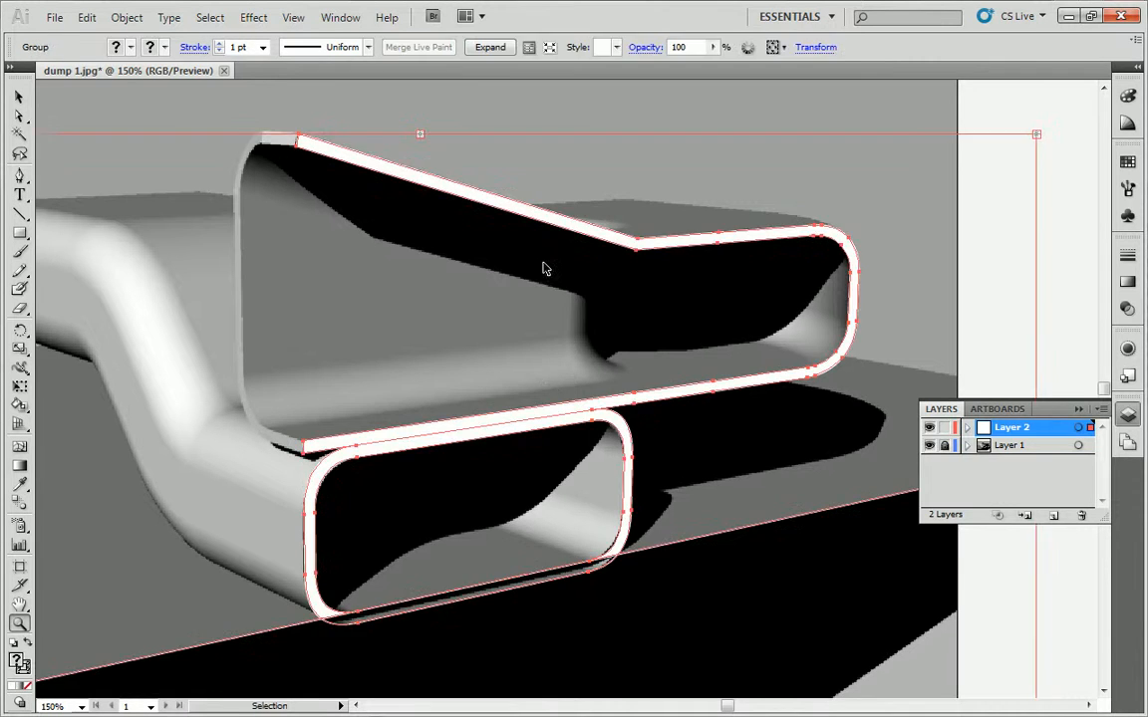
{"action": "key", "text": "/"}
{"action": "key", "text": "ctrl+shift+g"}
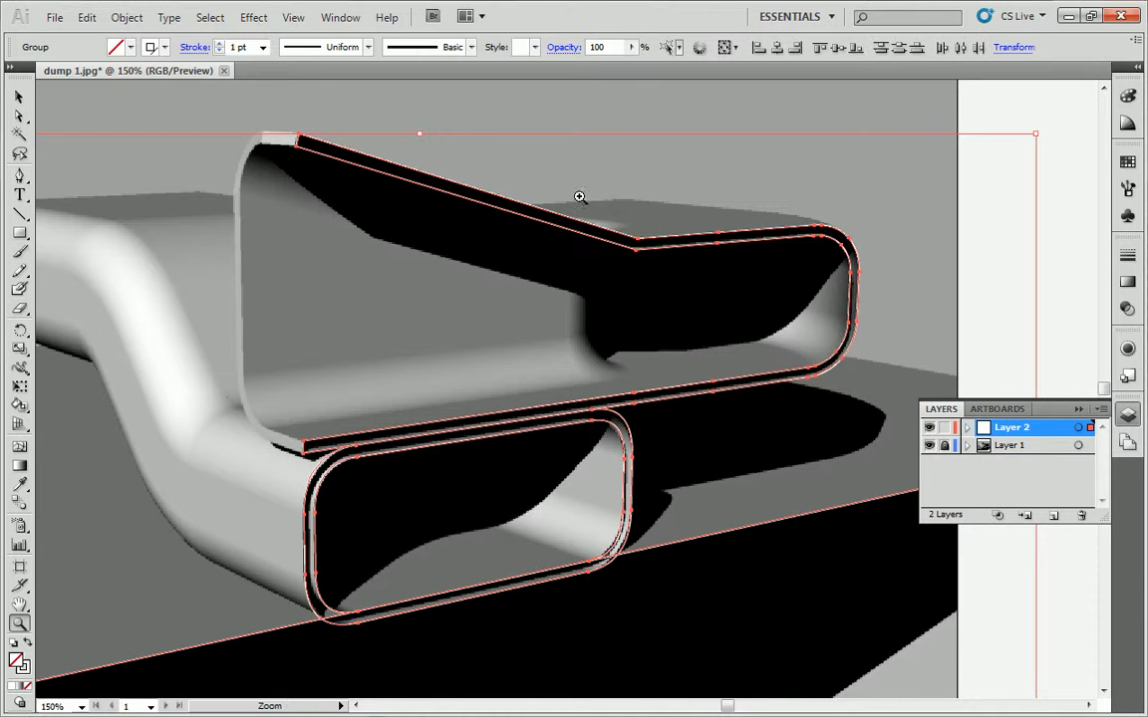
Examine the sloping outer edge line of the upper frame by selecting it on its own
{"action": "left_click", "coordinate": [17, 97]}
{"action": "left_click", "coordinate": [512, 183]}
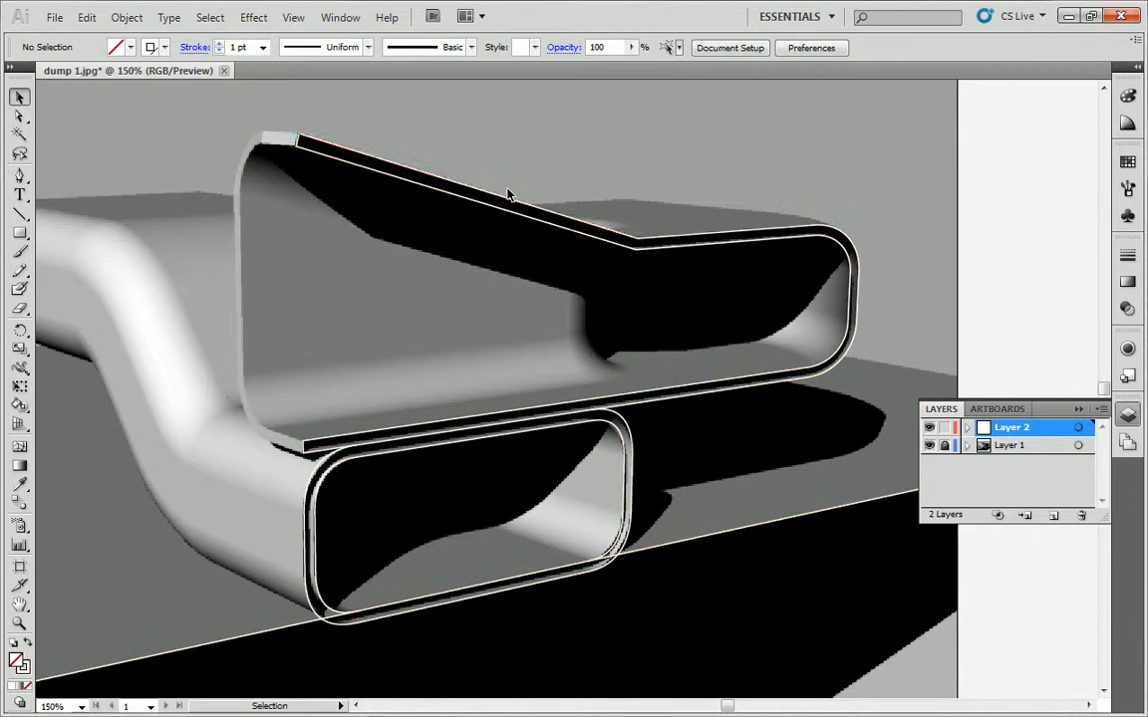
{"action": "left_click", "coordinate": [504, 199]}
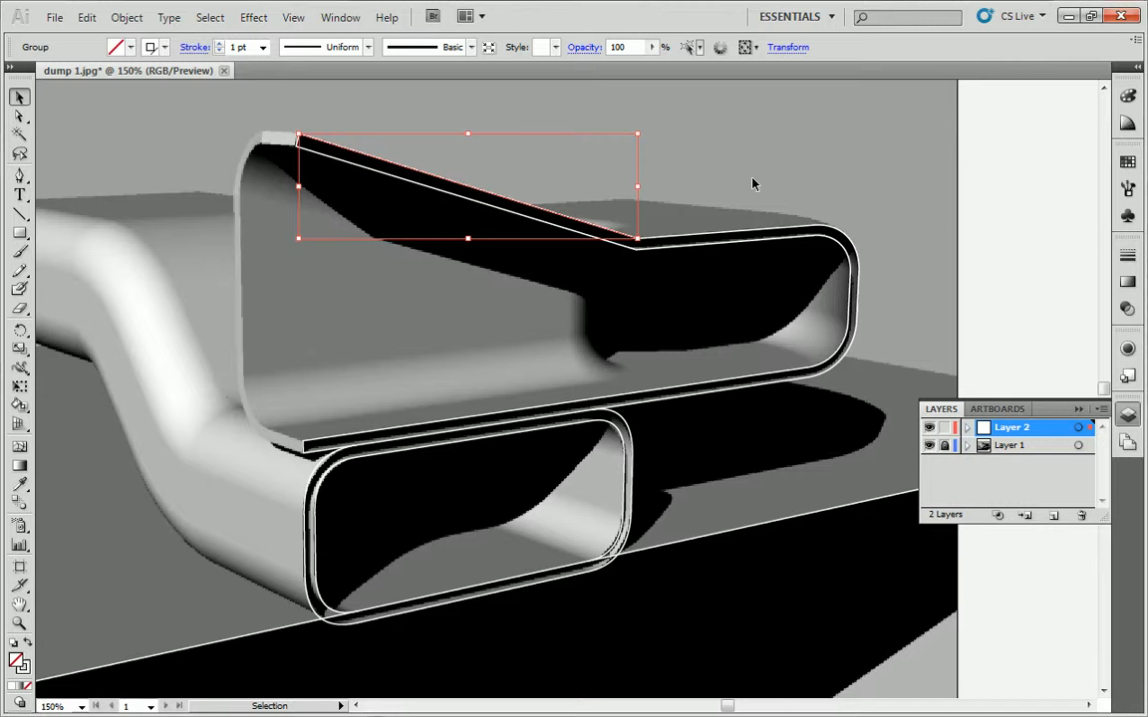
{"action": "left_click", "coordinate": [1067, 219]}
Make a Live Paint group from all the Layer 2 linework with the Live Paint Bucket
{"action": "left_click", "coordinate": [1089, 427]}
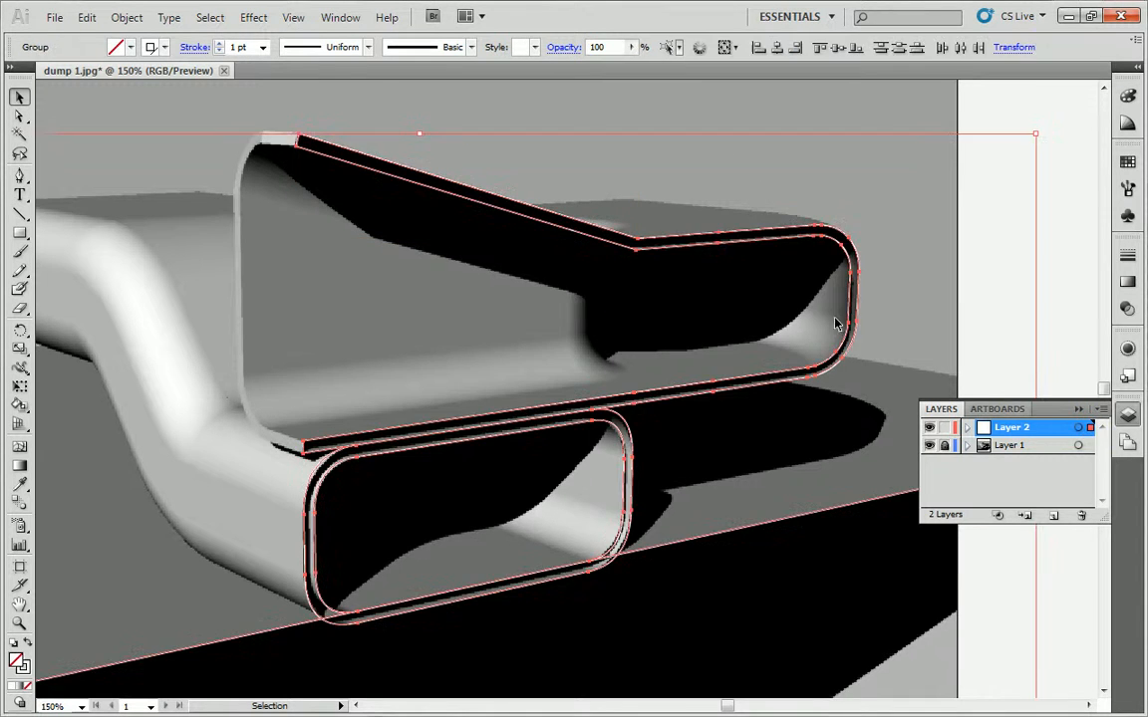
{"action": "scroll", "coordinate": [651, 251], "scroll_direction": "down", "scroll_amount": 3}
{"action": "scroll", "coordinate": [650, 251], "scroll_direction": "up", "scroll_amount": 4}
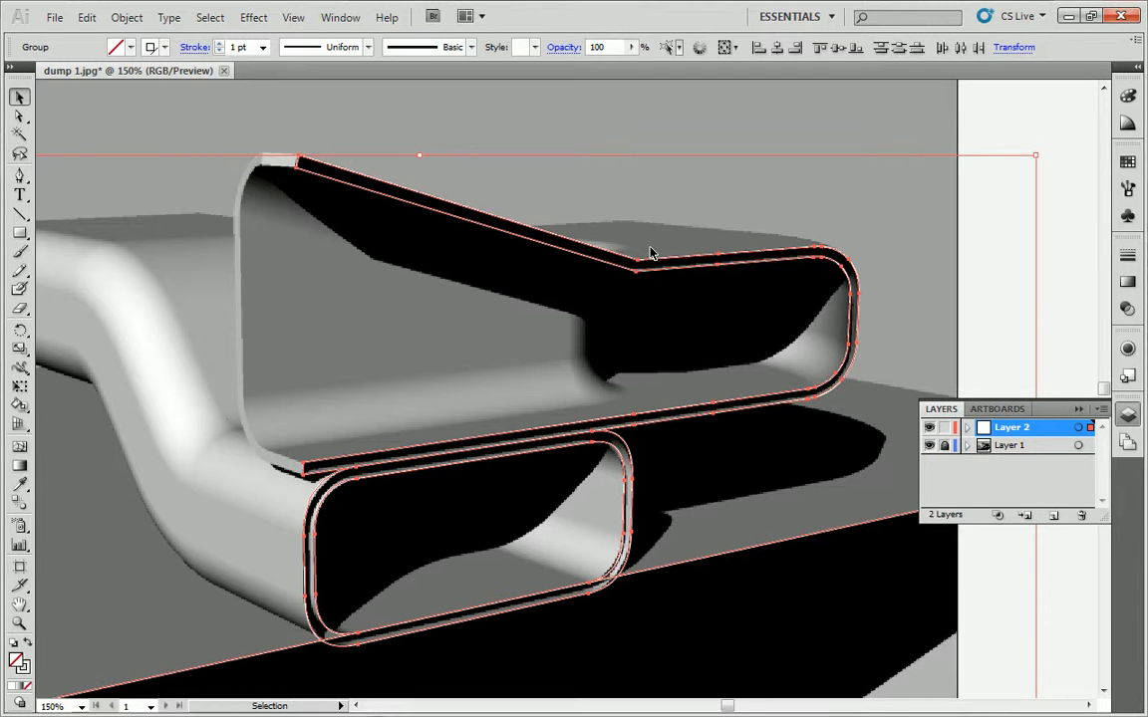
{"action": "key", "text": "k"}
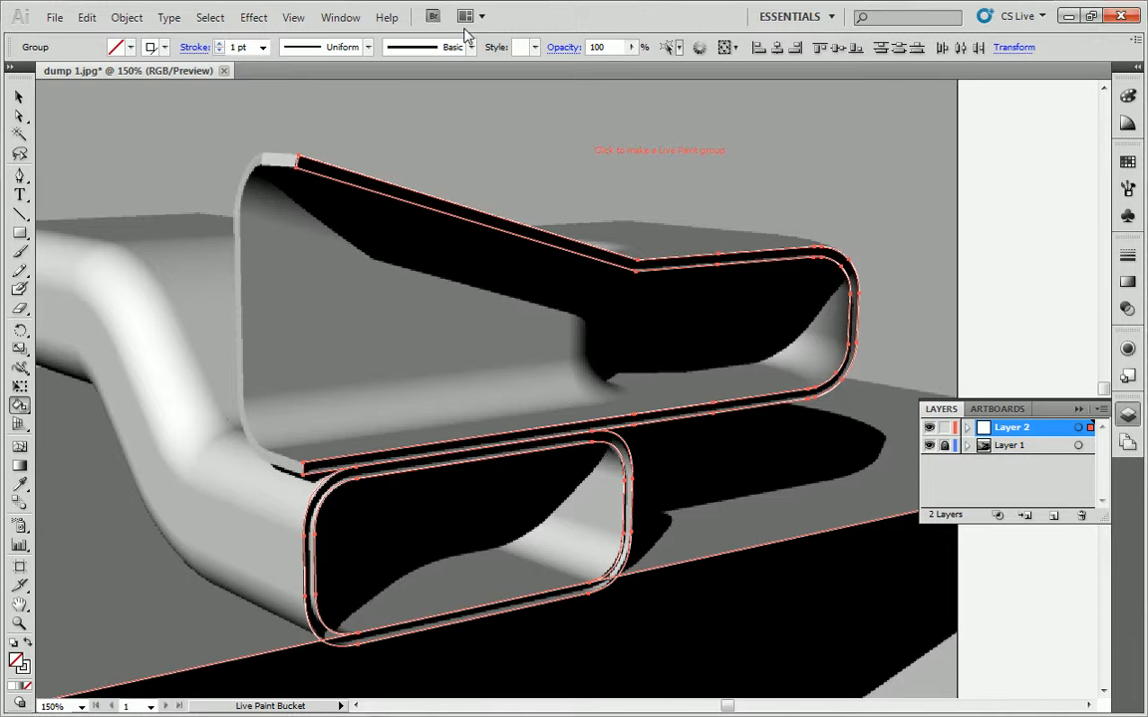
{"action": "left_click", "coordinate": [414, 195]}
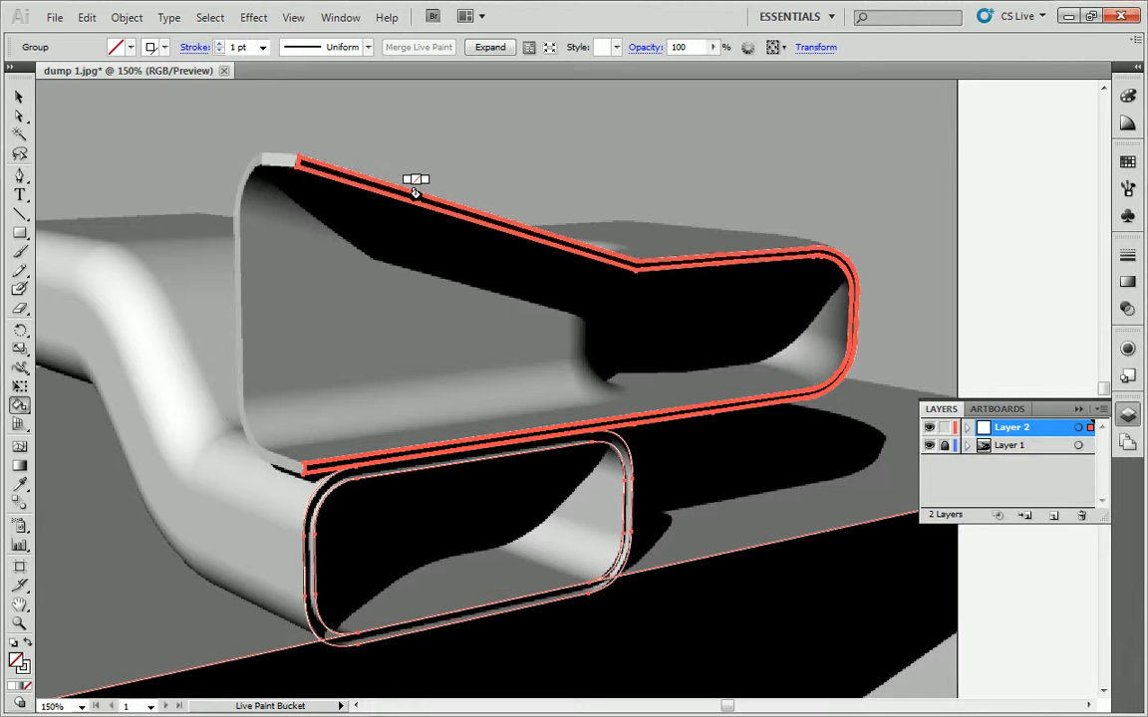
Set the fill to white and paint the upper and lower section bands of the Live Paint group with it
{"action": "left_click", "coordinate": [117, 47]}
{"action": "left_click", "coordinate": [29, 66]}
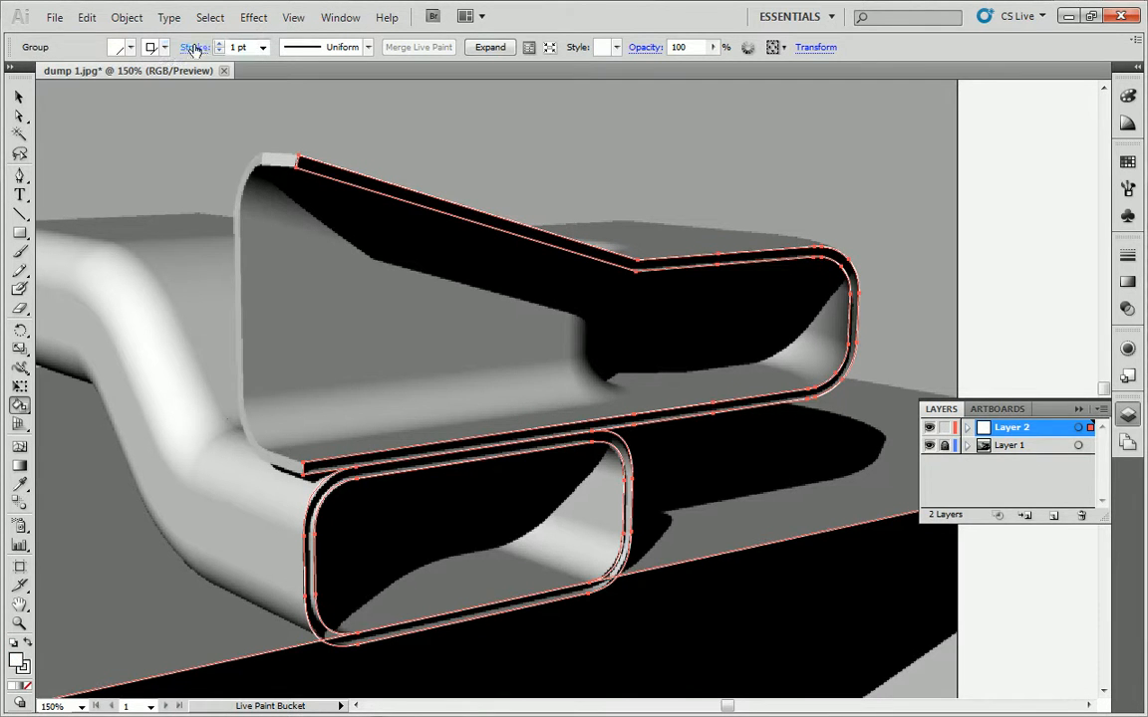
{"action": "left_click", "coordinate": [367, 48]}
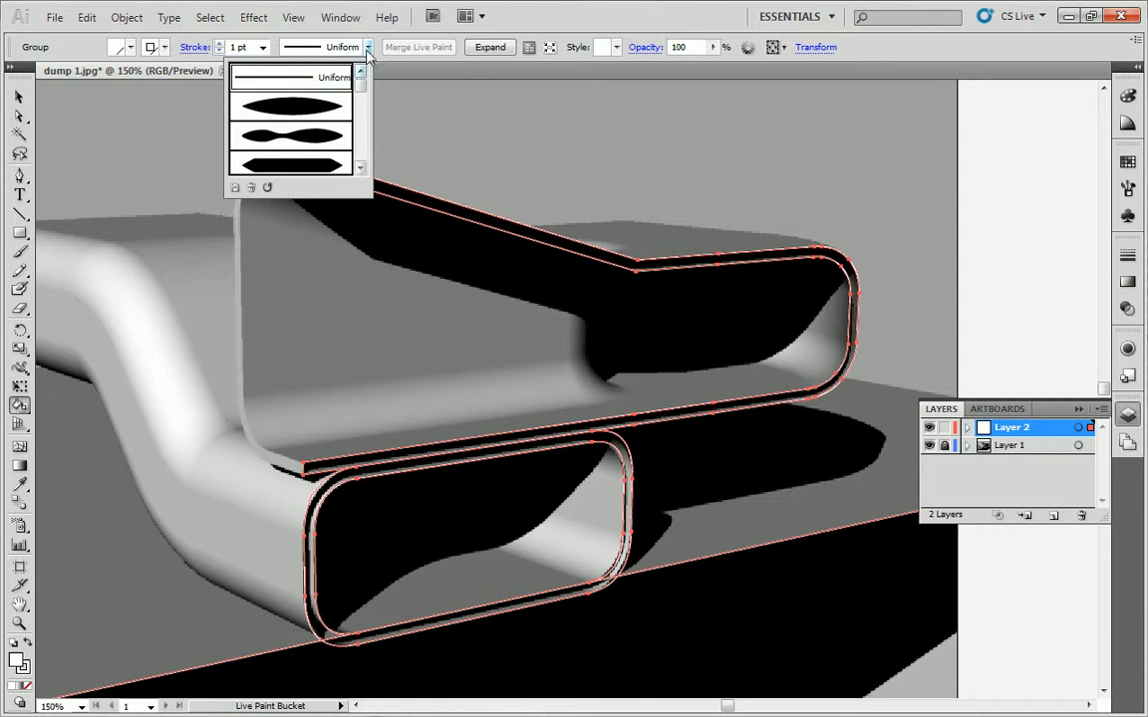
{"action": "left_click", "coordinate": [368, 48]}
{"action": "left_click", "coordinate": [517, 220]}
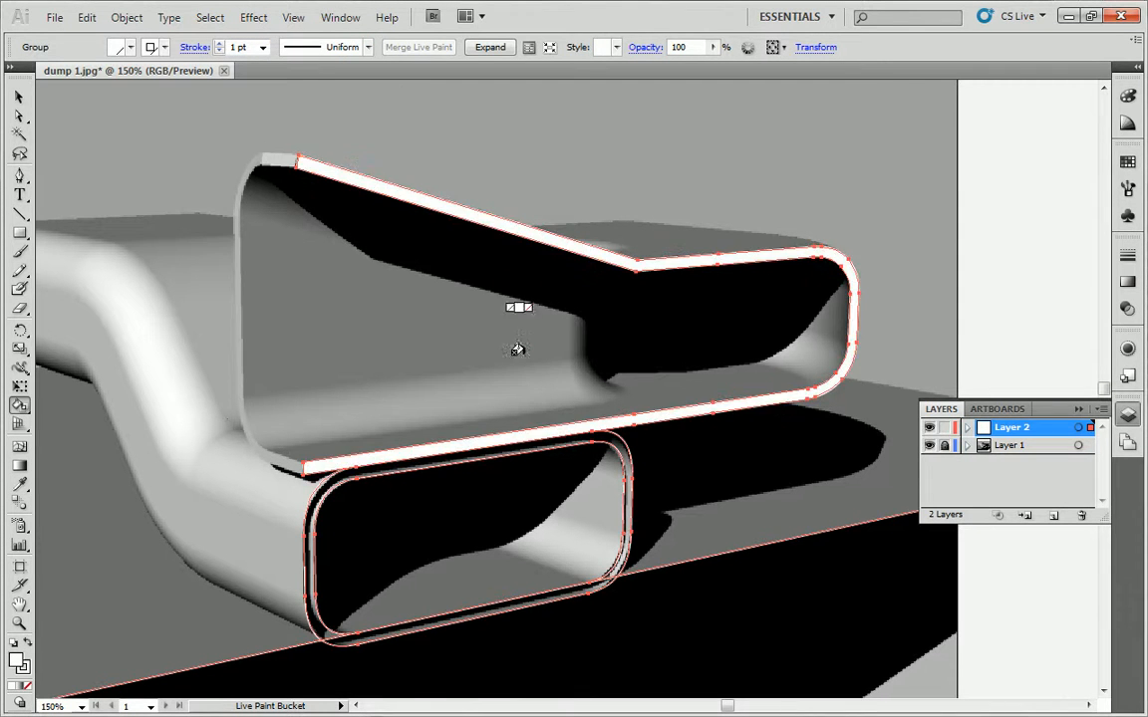
{"action": "left_click", "coordinate": [542, 435]}
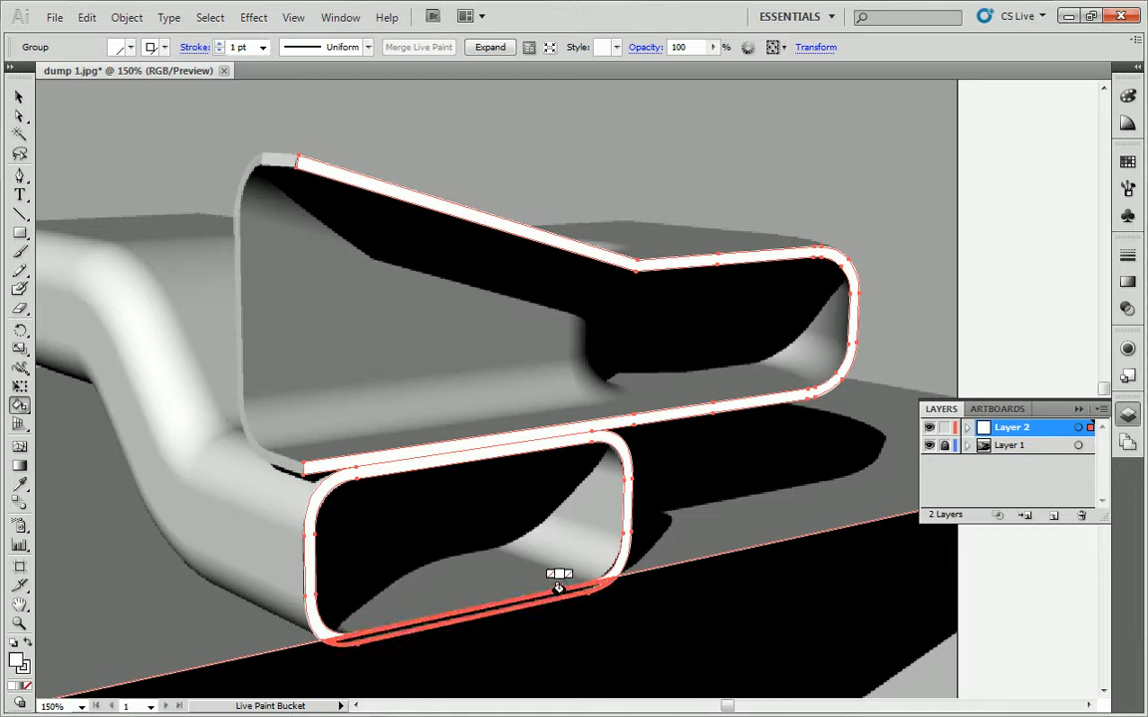
Deselect the Live Paint group and examine the white section bands against the whole rendered image
{"action": "left_click", "coordinate": [18, 96]}
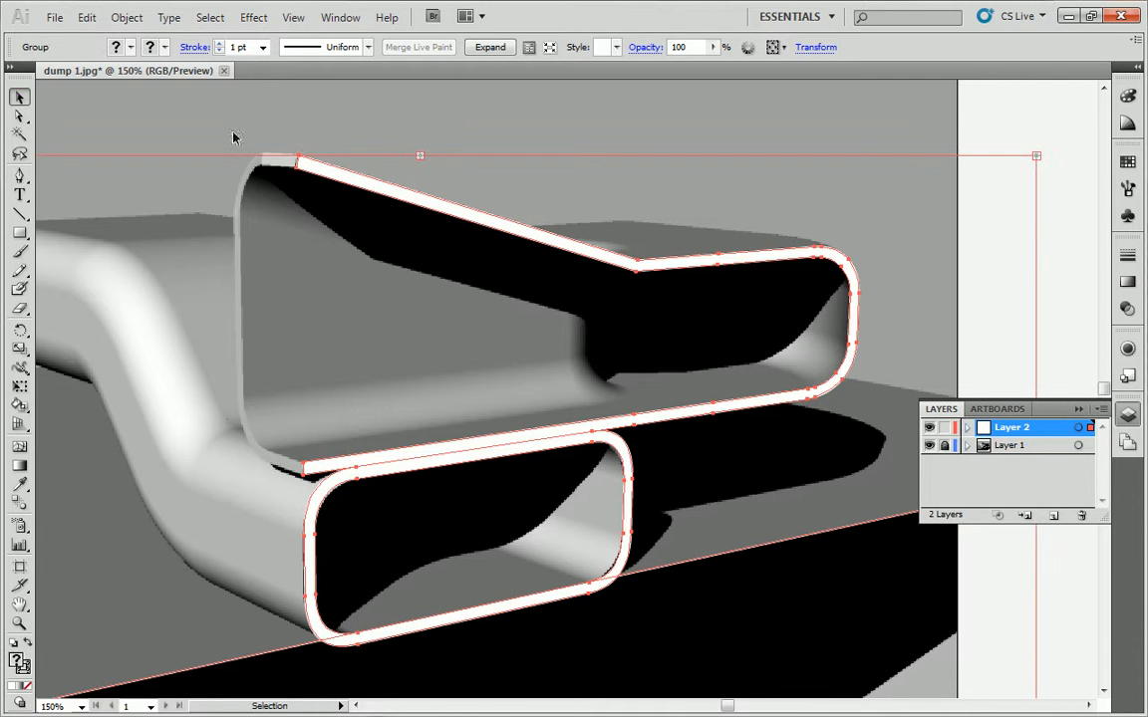
{"action": "left_click", "coordinate": [1040, 246]}
{"action": "left_click", "coordinate": [19, 624]}
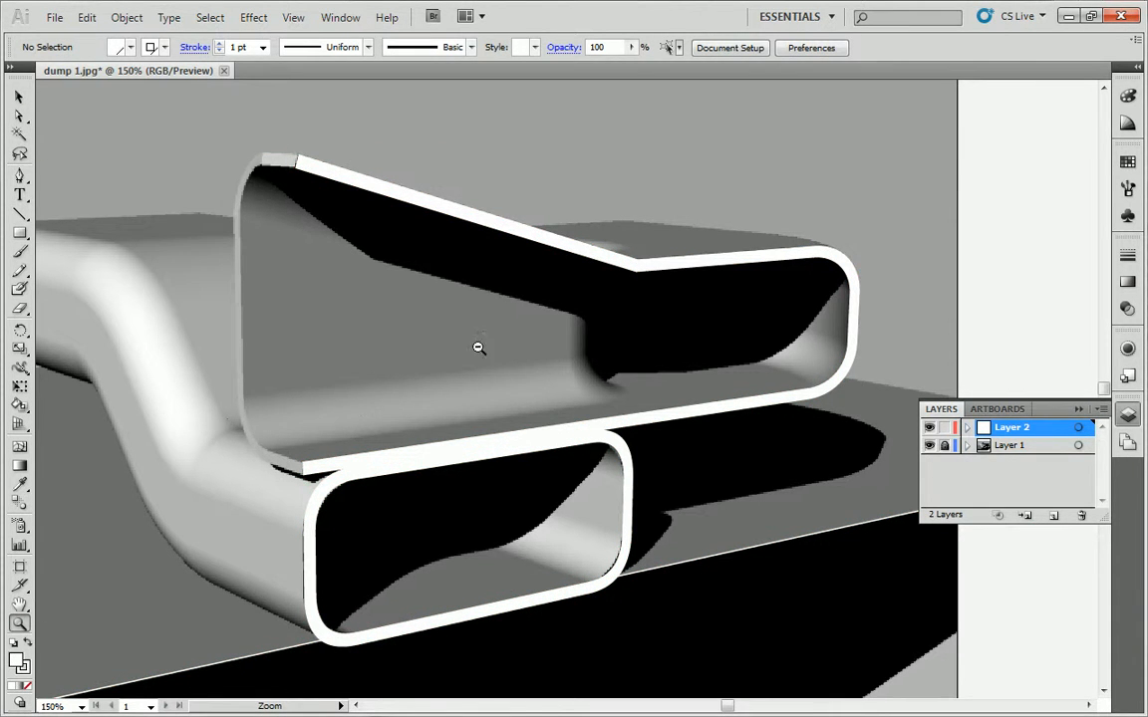
{"action": "left_click", "coordinate": [505, 320], "text": "alt"}
{"action": "left_click", "coordinate": [515, 321], "text": "alt"}
{"action": "left_click", "coordinate": [659, 417]}
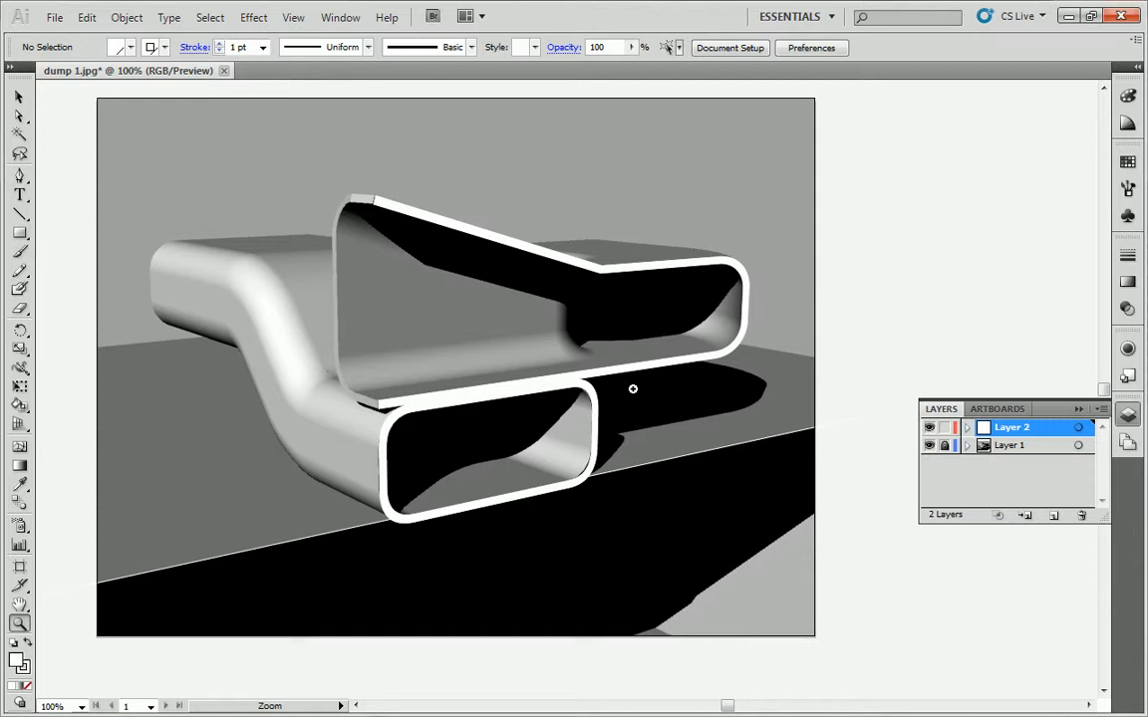